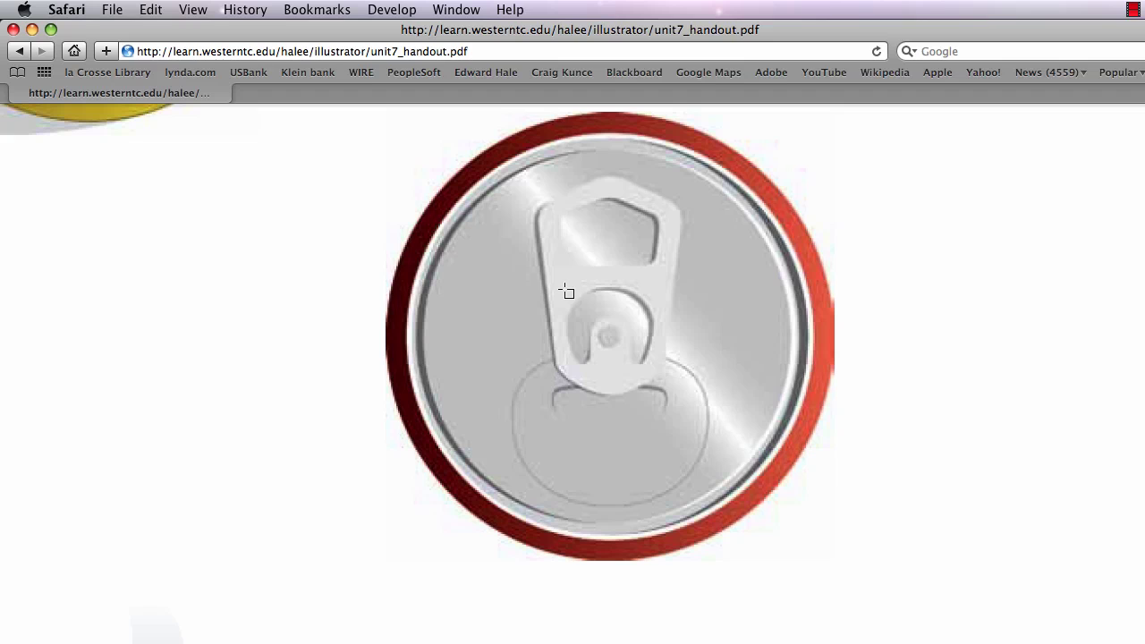
# Switch from the Safari can-top handout to 'compound path can.ai' in Illustrator
pyautogui.press('super+Tab')
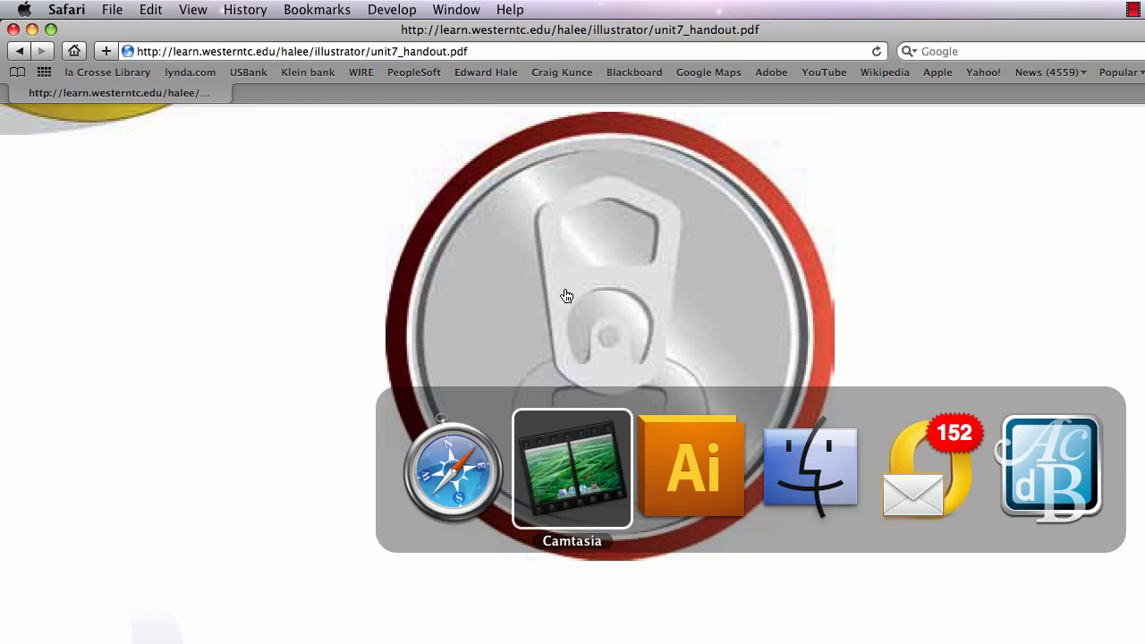
pyautogui.press('super+Tab')
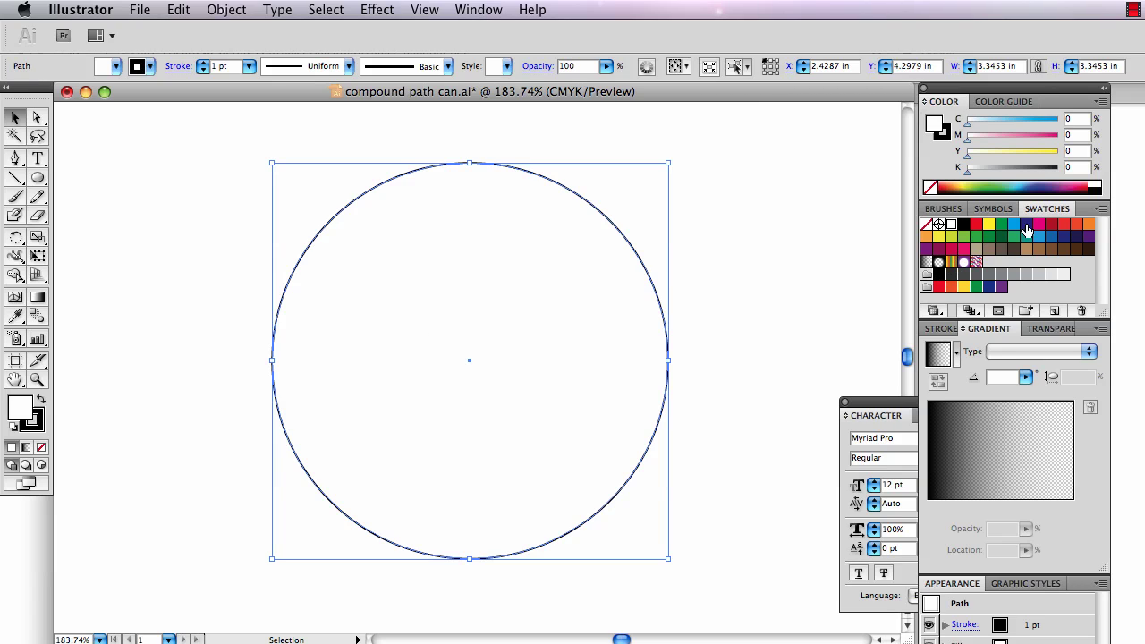
# Give the large circle a red-to-black gradient, with the dark stop at 100% opacity plus M and Y 100
pyautogui.moveTo(979, 230); pyautogui.dragTo(928, 504)
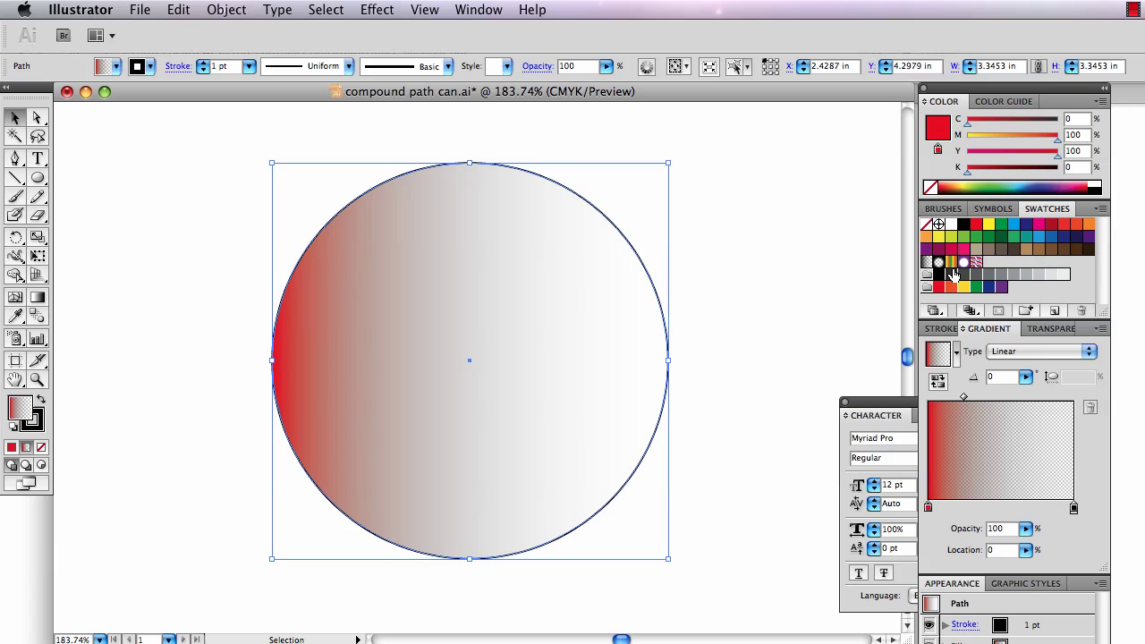
pyautogui.moveTo(964, 230); pyautogui.dragTo(1074, 508)
pyautogui.click(1025, 529)
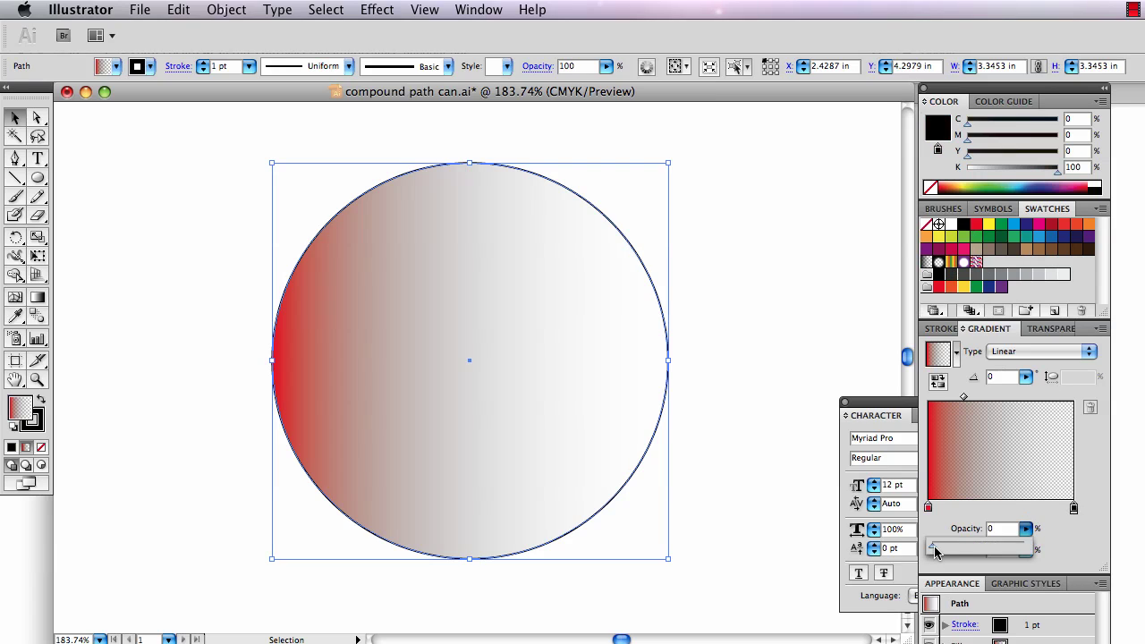
pyautogui.moveTo(1029, 541); pyautogui.dragTo(1042, 542)
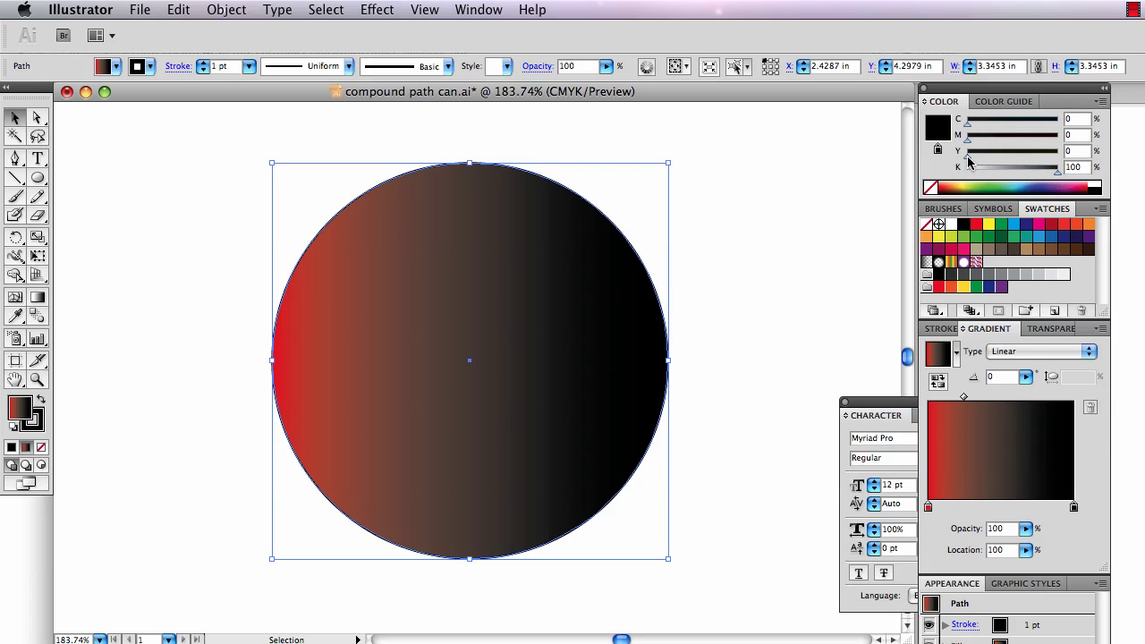
pyautogui.moveTo(968, 160); pyautogui.dragTo(1071, 161)
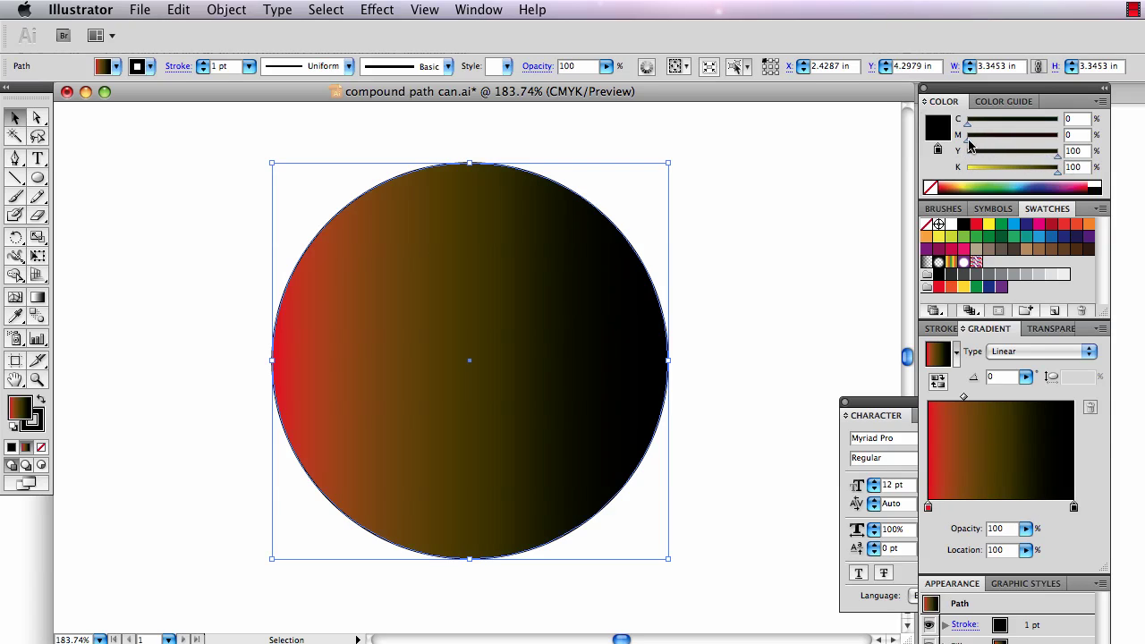
pyautogui.moveTo(968, 140); pyautogui.dragTo(1069, 141)
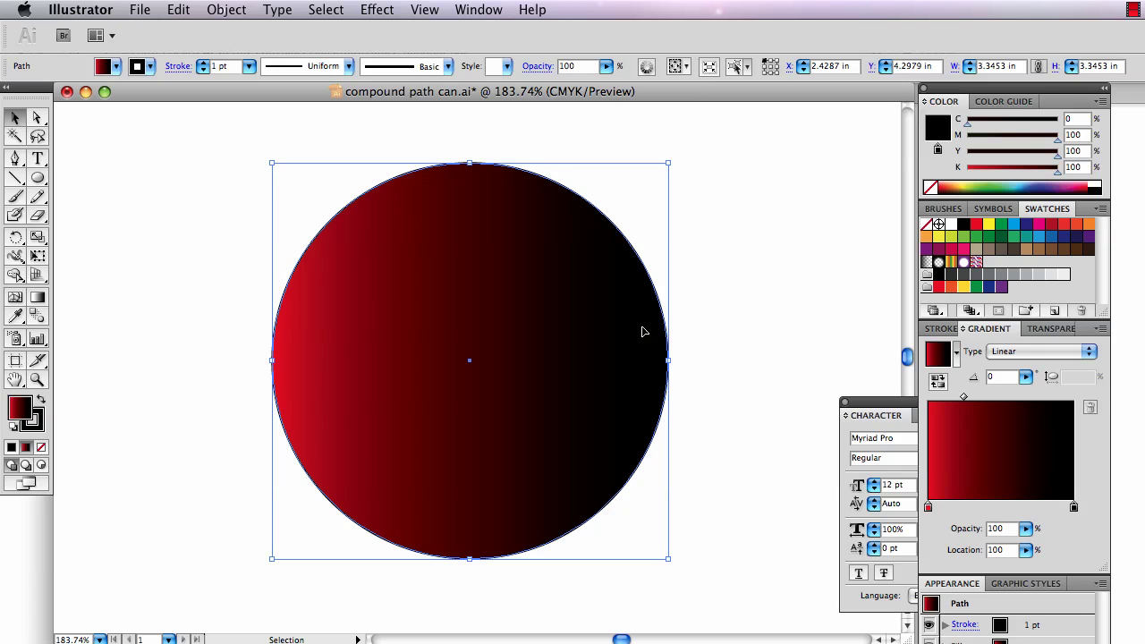
pyautogui.click(698, 316)
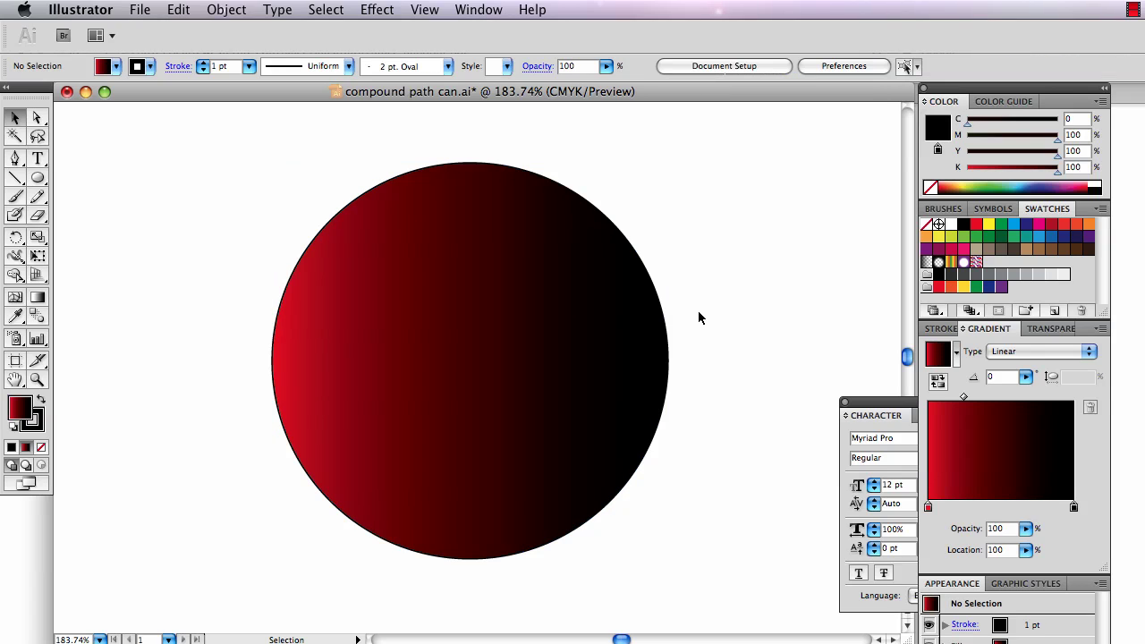
# Draw a smaller centred circle with white fill and no stroke inside the gradient circle
pyautogui.click(38, 177)
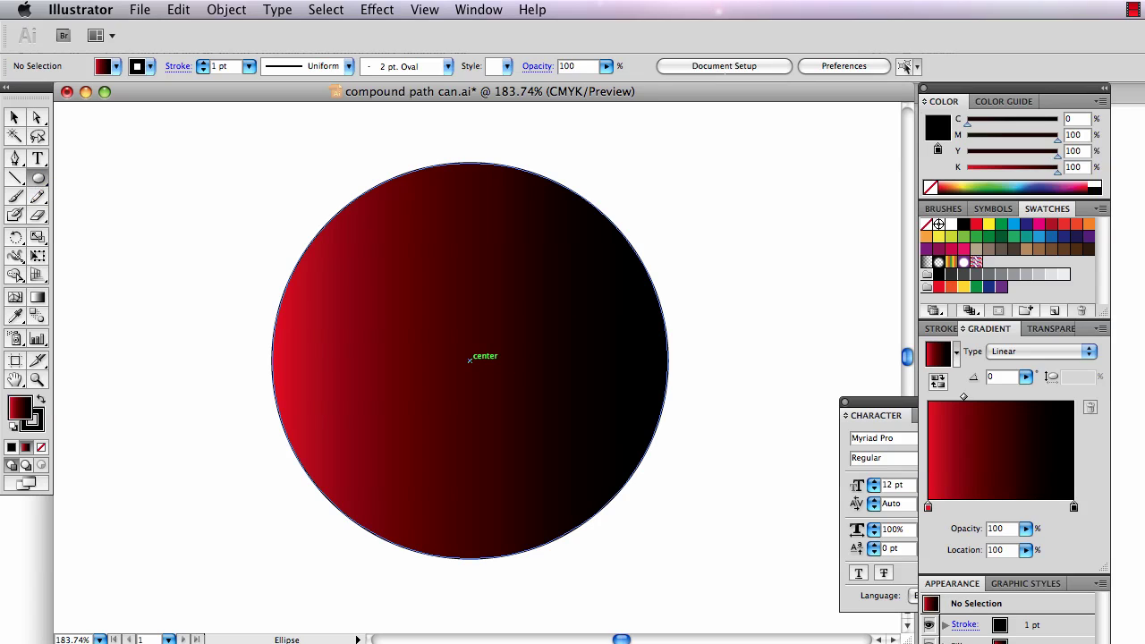
pyautogui.moveTo(470, 360); pyautogui.dragTo(649, 473)
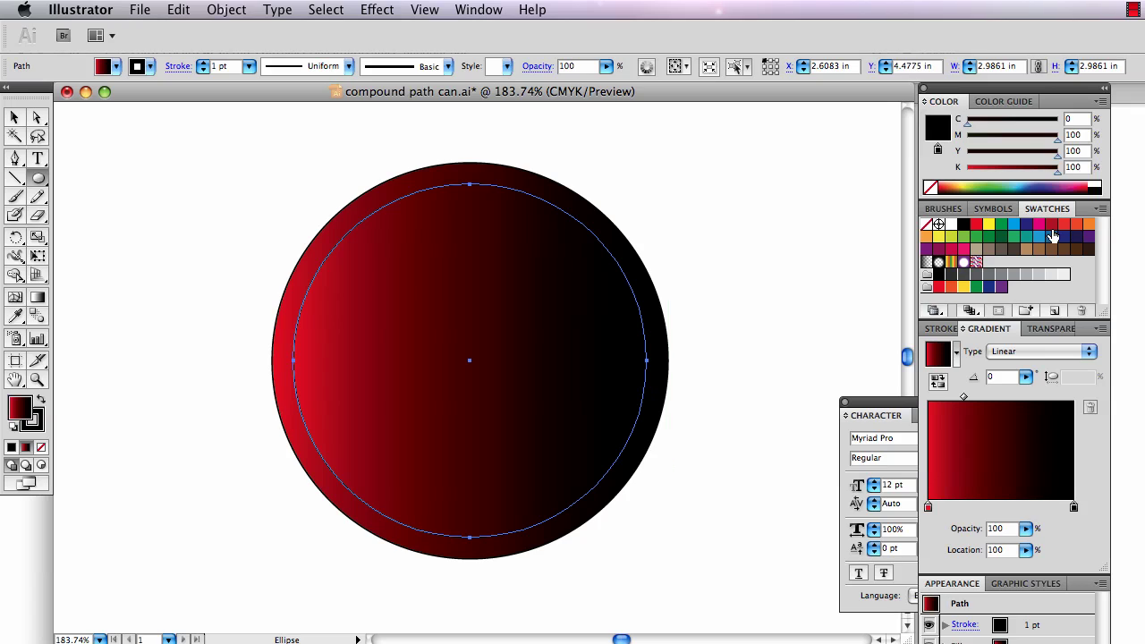
pyautogui.click(950, 225)
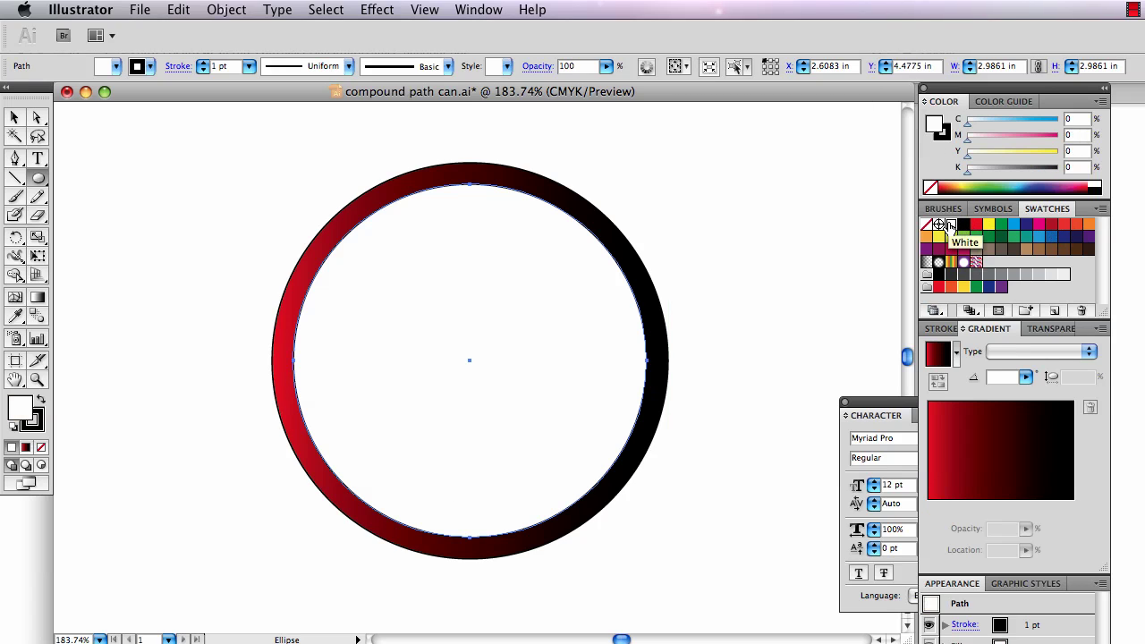
pyautogui.click(149, 67)
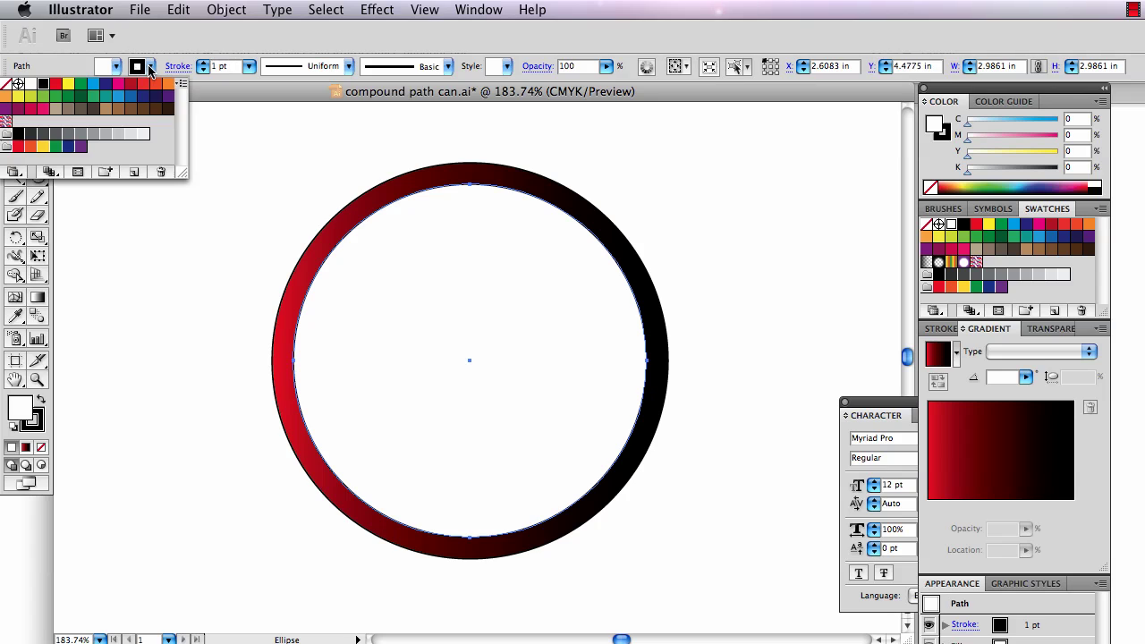
pyautogui.click(6, 83)
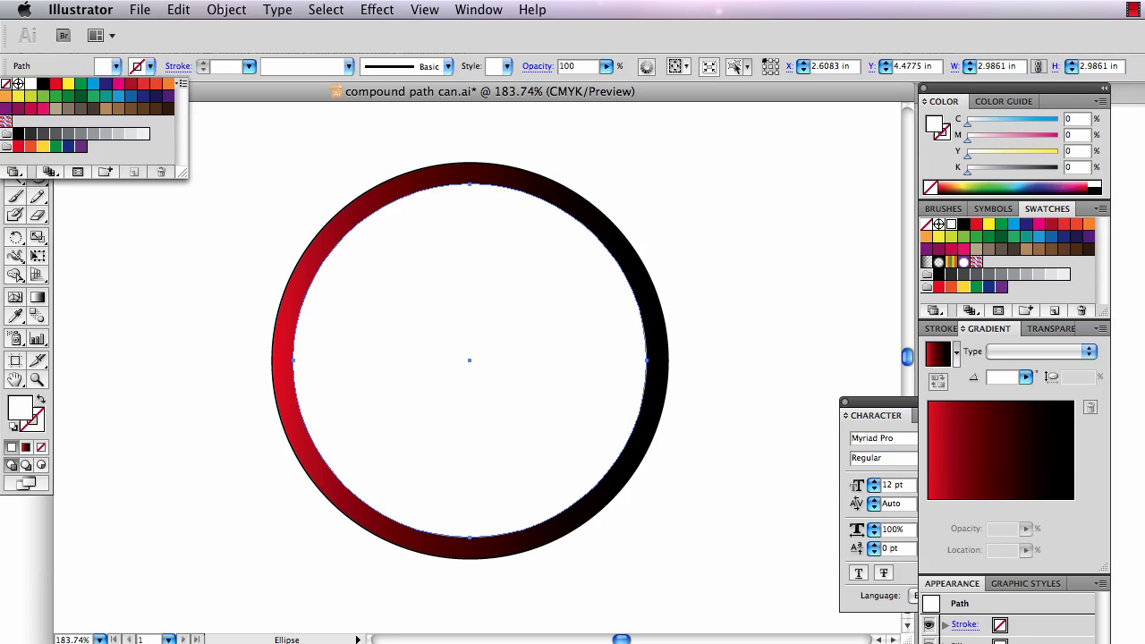
pyautogui.press('super+Tab')
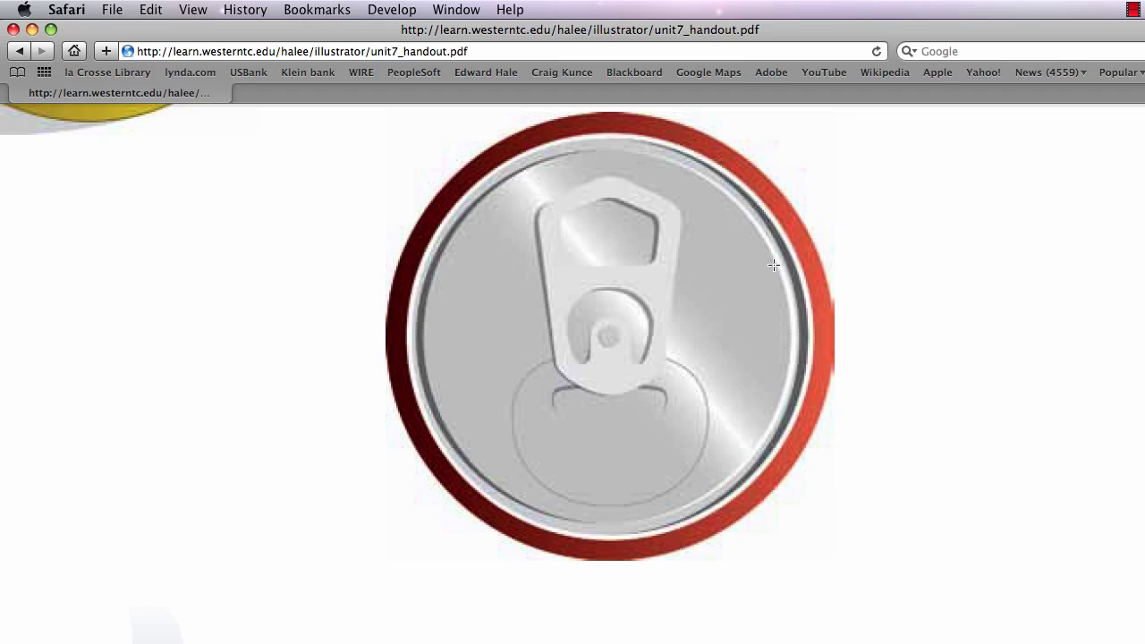
pyautogui.press('super+Tab')
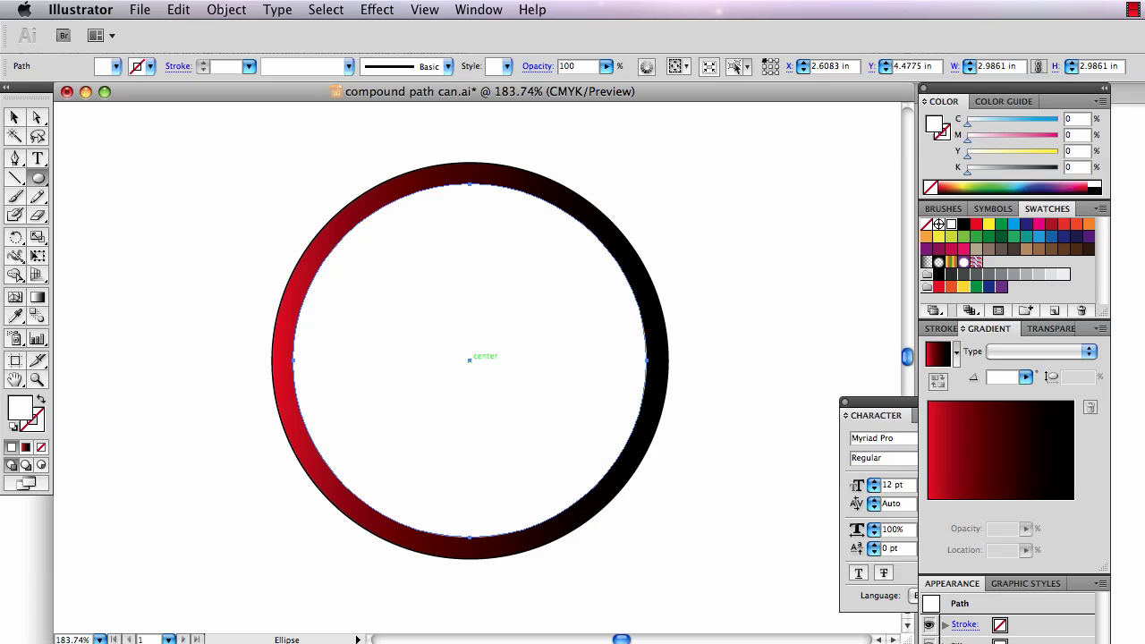
# Draw another centred circle inside the ring and fill it light grey
pyautogui.moveTo(469, 359); pyautogui.dragTo(643, 489)
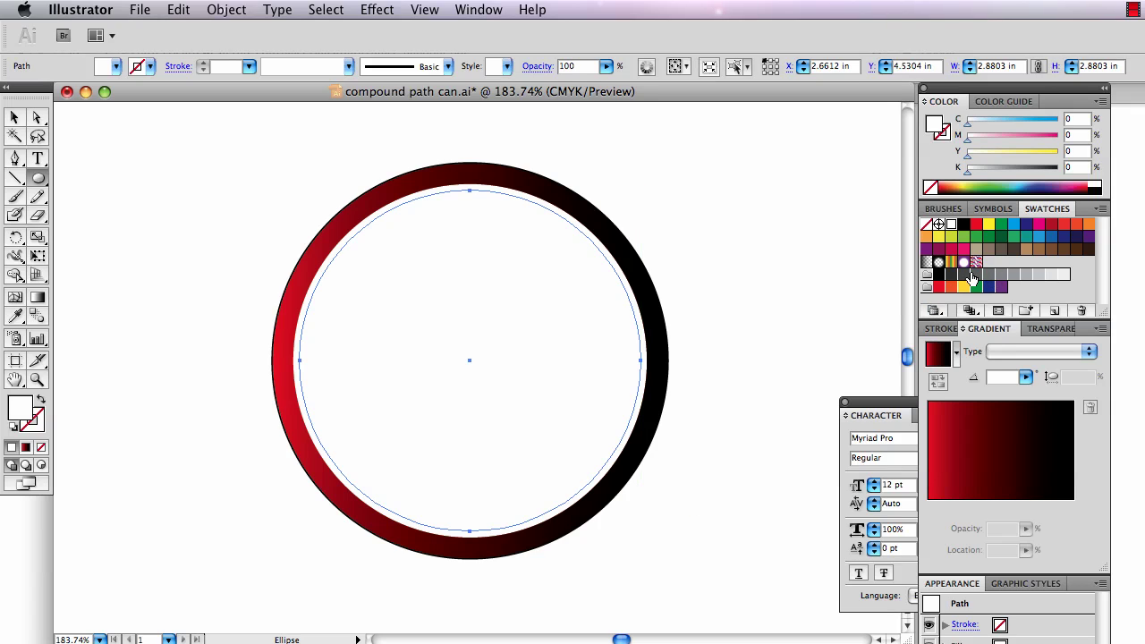
pyautogui.click(965, 274)
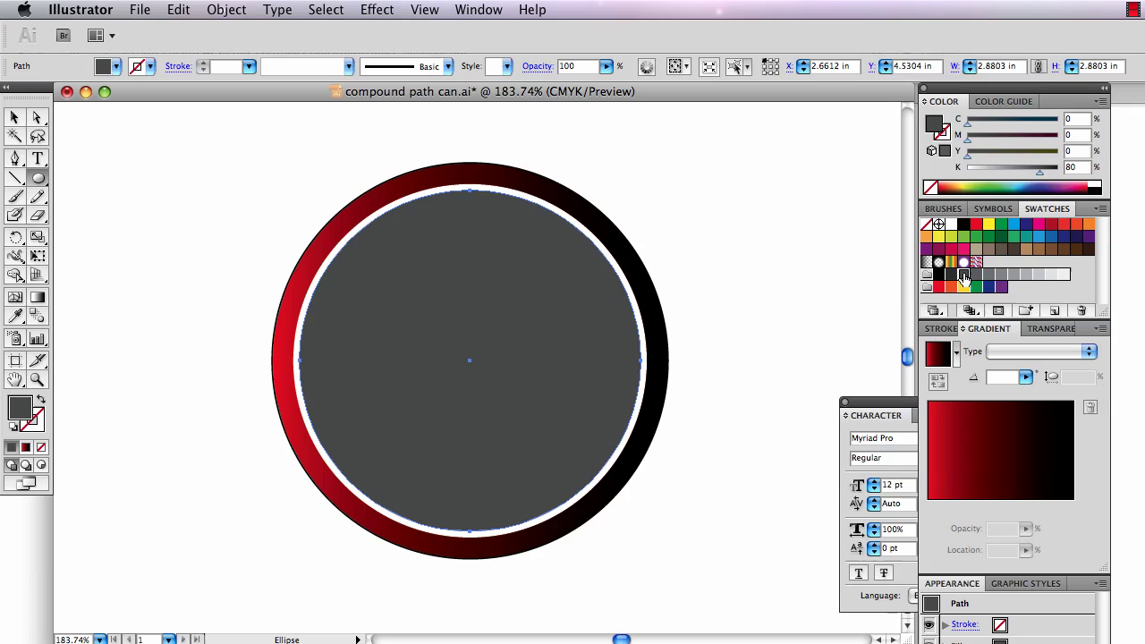
pyautogui.click(1027, 275)
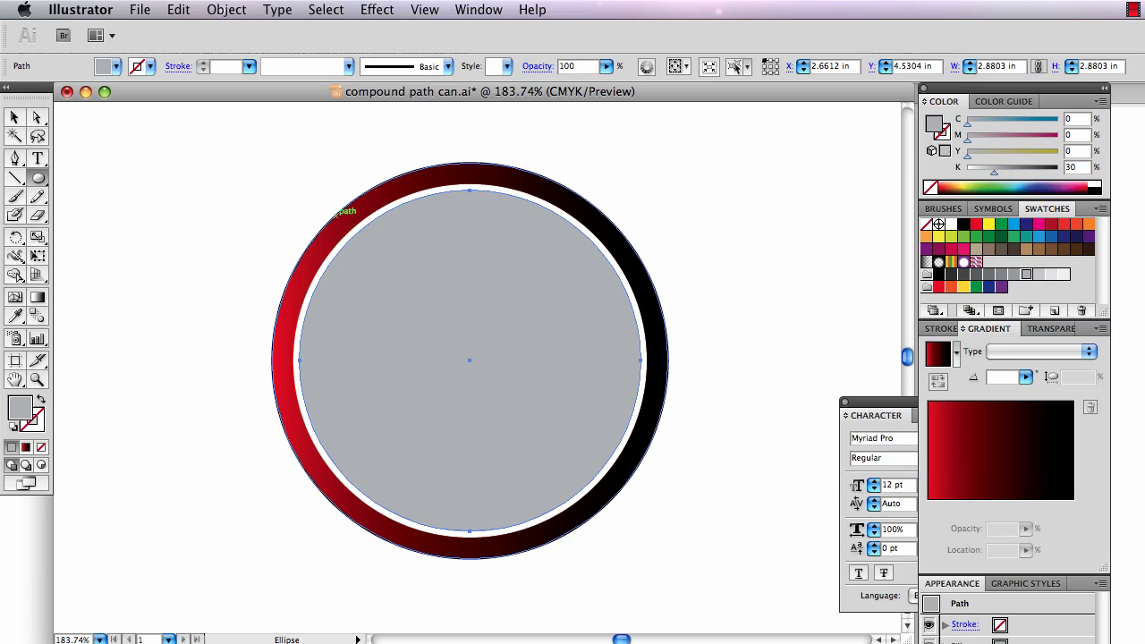
# Narrow the grey circle from its right and left sides to leave a thin white band
pyautogui.click(14, 117)
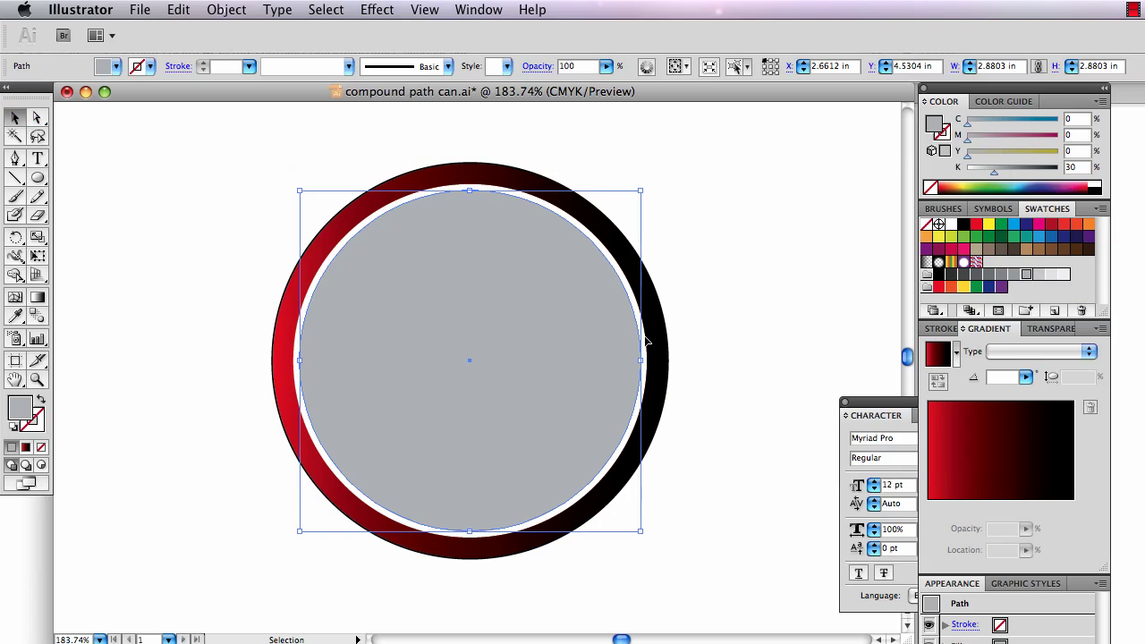
pyautogui.moveTo(639, 359); pyautogui.dragTo(636, 362)
pyautogui.click(723, 350)
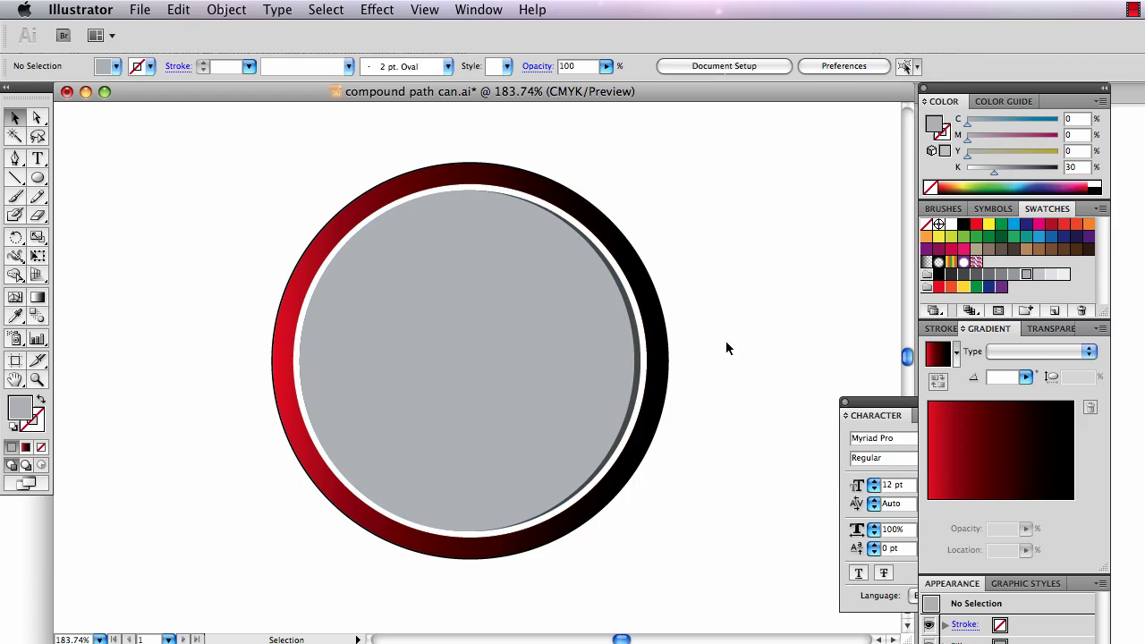
pyautogui.click(507, 355)
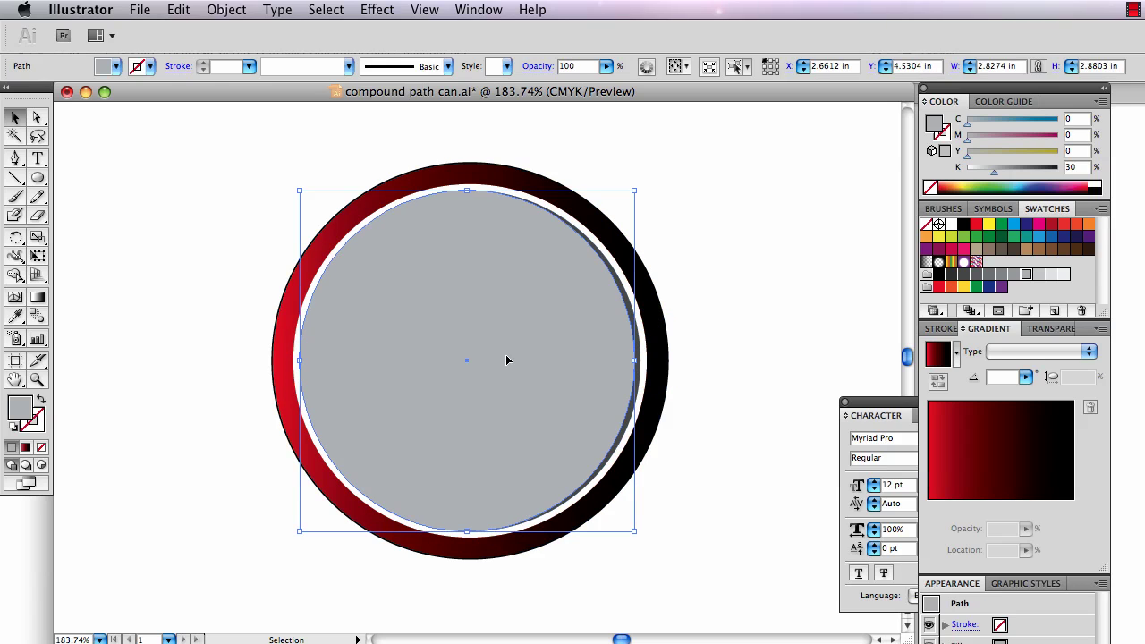
pyautogui.press('a')
pyautogui.press('v')
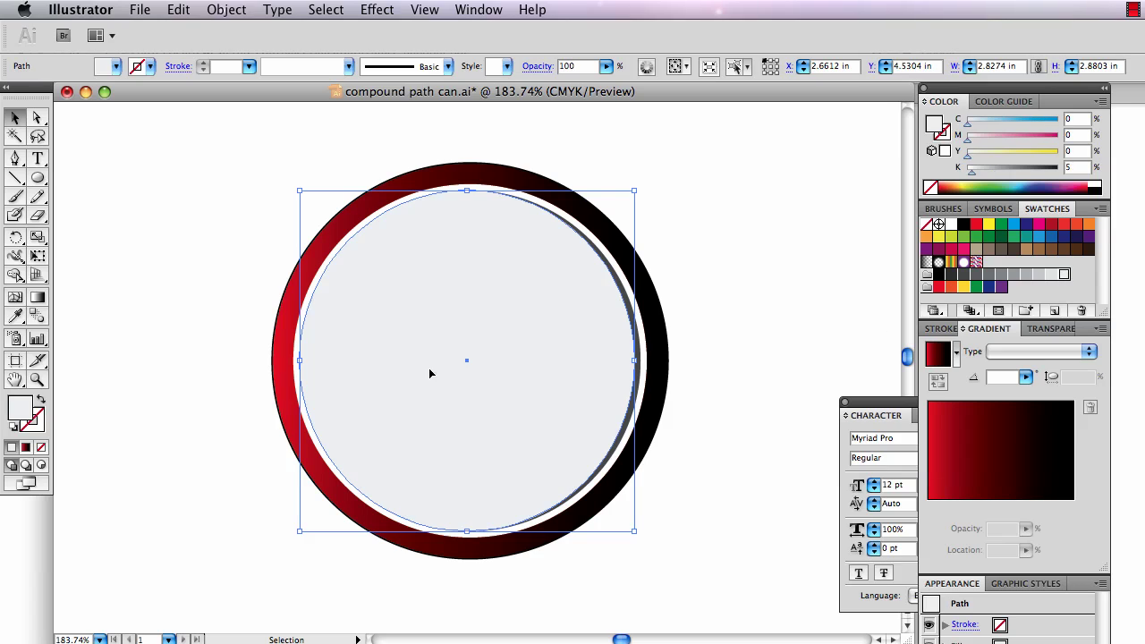
pyautogui.moveTo(304, 365); pyautogui.dragTo(306, 360)
pyautogui.press('super+Tab')
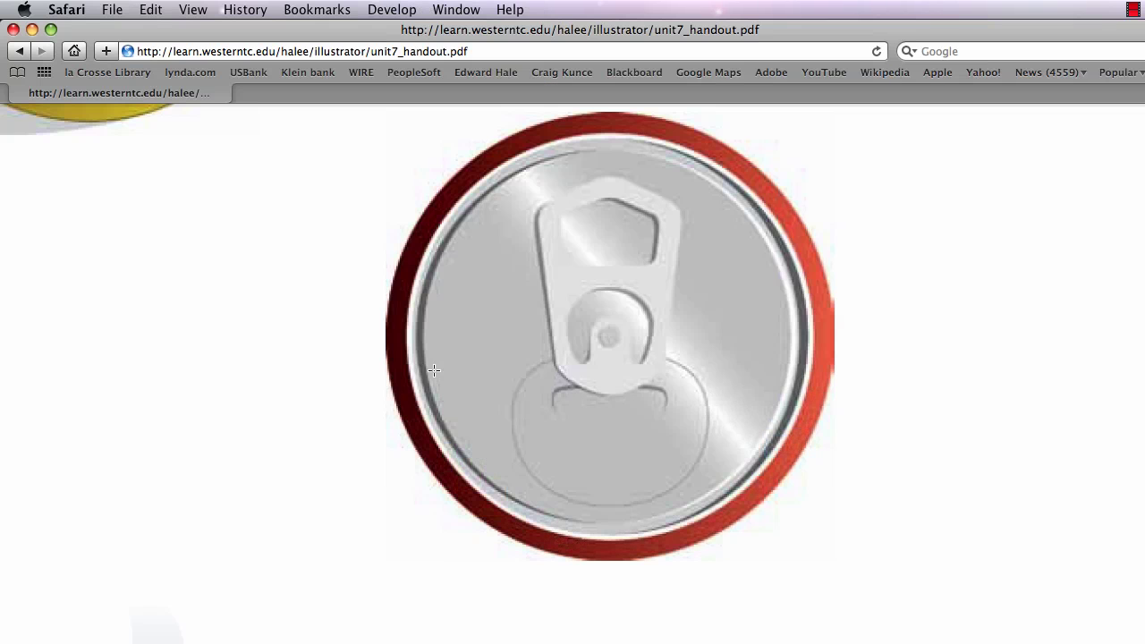
pyautogui.press('super+Tab')
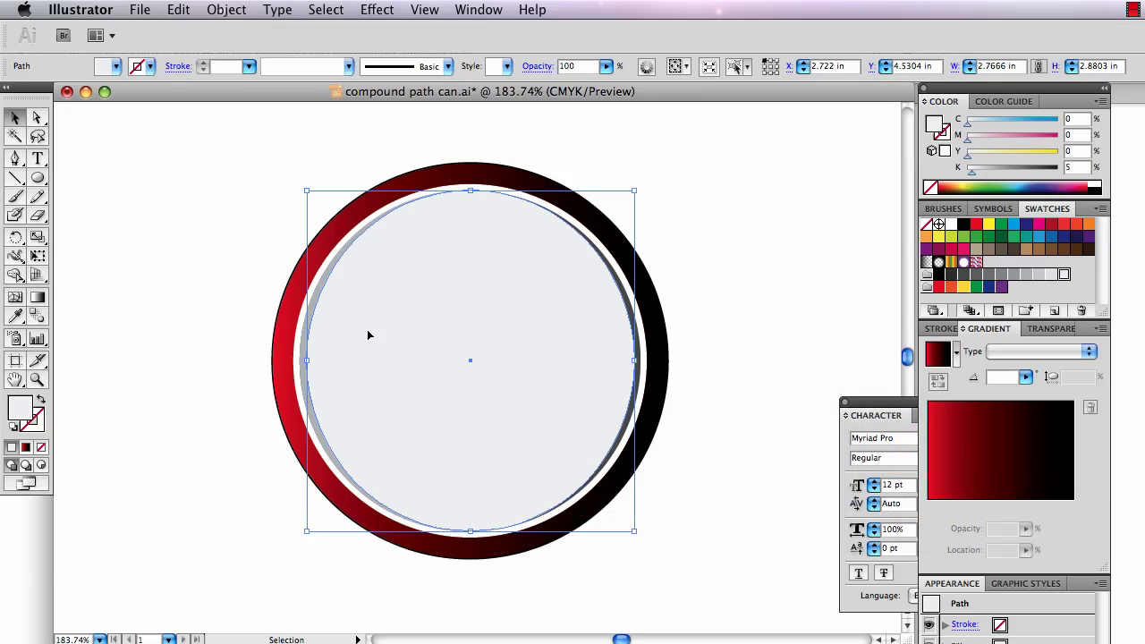
pyautogui.press('super+Tab')
pyautogui.press('super+Tab')
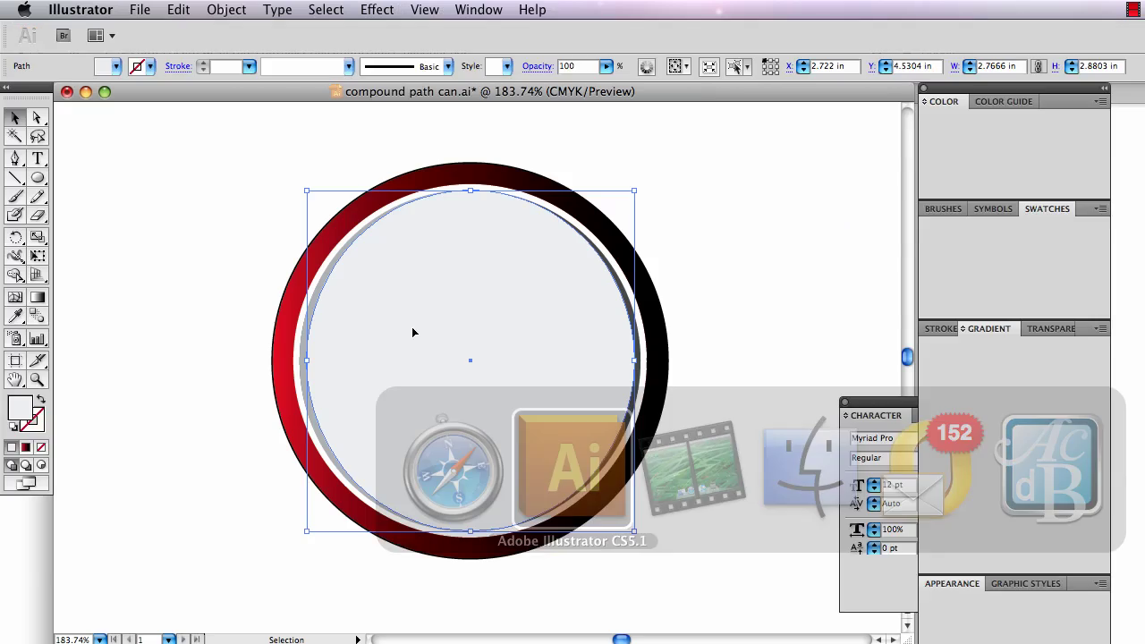
pyautogui.moveTo(304, 359); pyautogui.dragTo(302, 360)
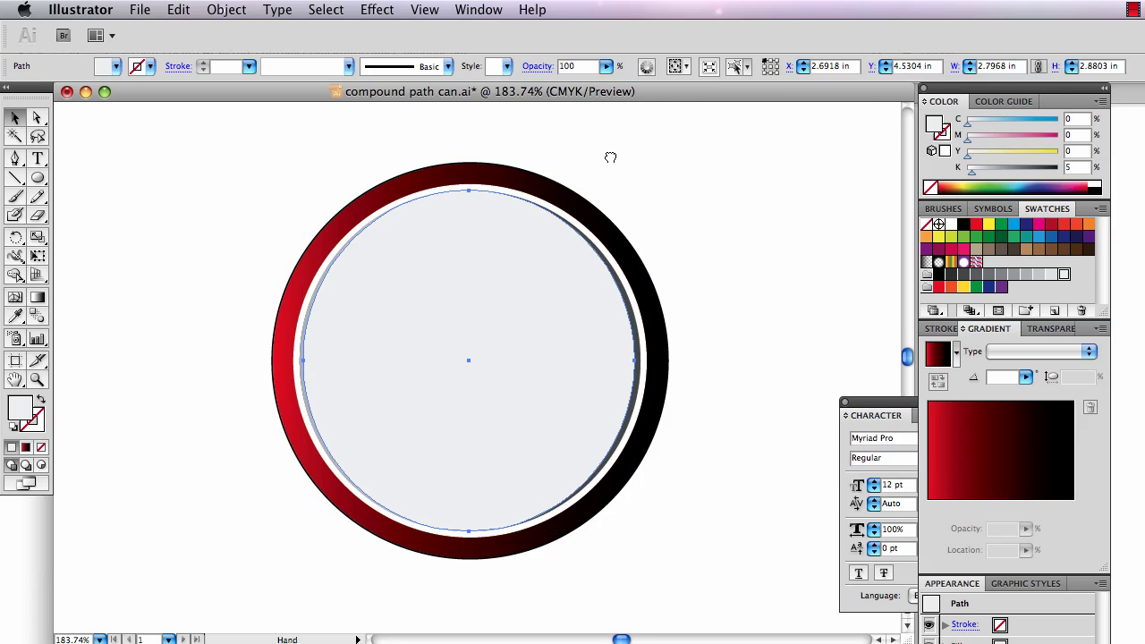
# Pan and zoom in so the metallic can top fills the view, shifted left
pyautogui.moveTo(608, 158); pyautogui.dragTo(634, 460)
pyautogui.moveTo(695, 199); pyautogui.dragTo(650, 341)
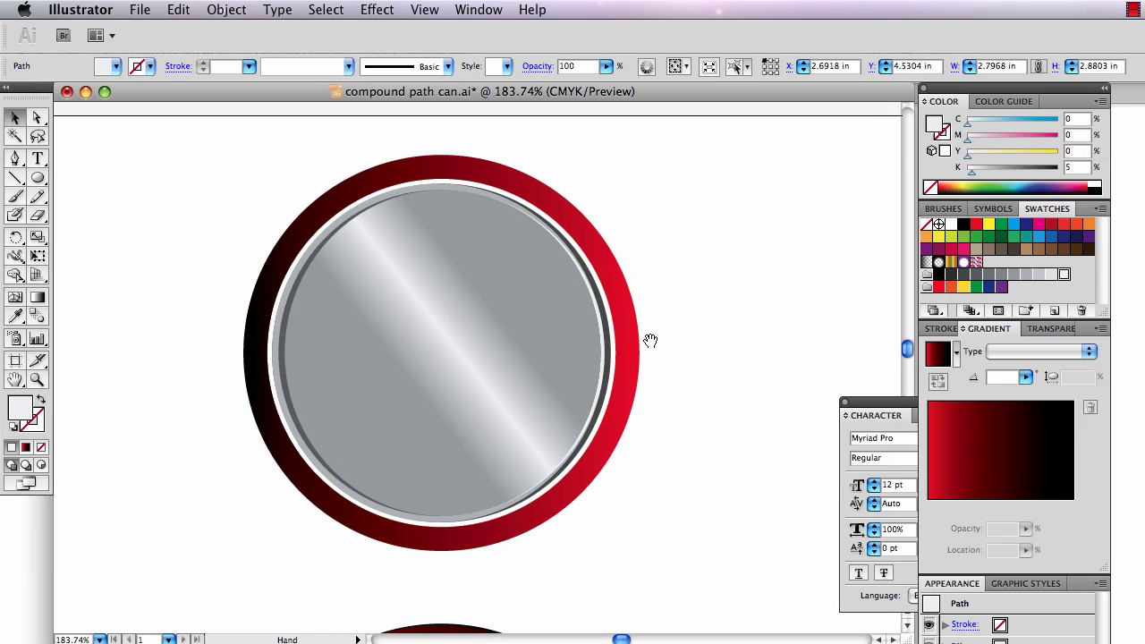
pyautogui.hotkey('ctrl', 'space')
pyautogui.moveTo(277, 155); pyautogui.dragTo(716, 577)
pyautogui.moveTo(558, 379); pyautogui.dragTo(569, 385)
pyautogui.press('a')
pyautogui.press('super+Tab')
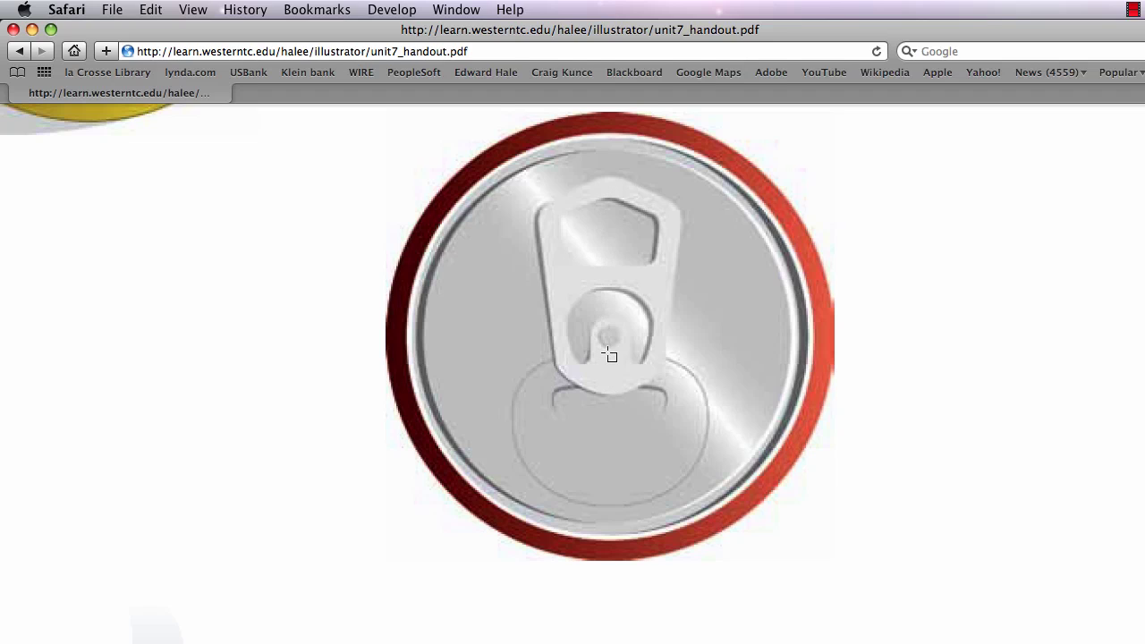
pyautogui.press('super+Tab')
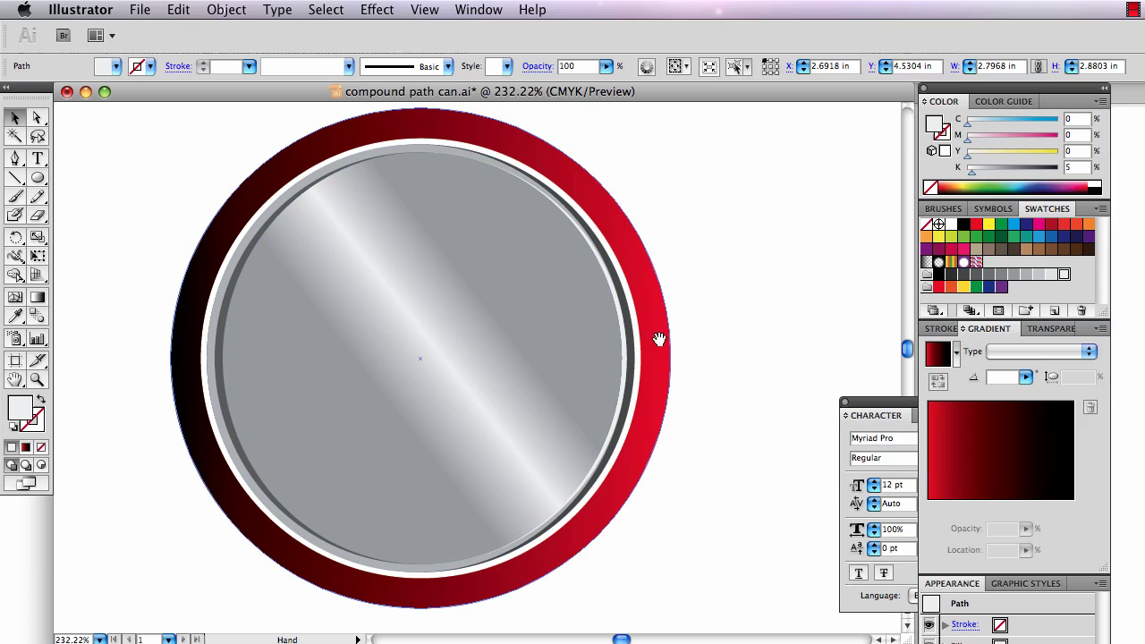
pyautogui.moveTo(659, 340); pyautogui.dragTo(474, 340)
pyautogui.click(16, 159)
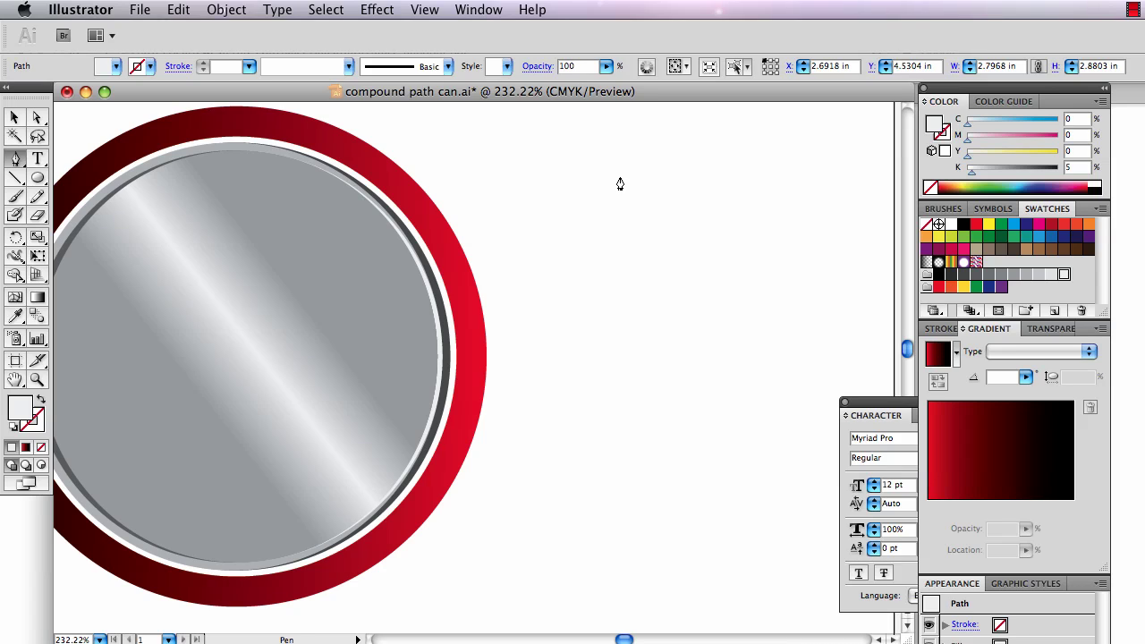
# Draw the half pull-tab's outer outline with Pen anchors, rounding its top and bottom corners
pyautogui.moveTo(619, 177); pyautogui.dragTo(642, 177)
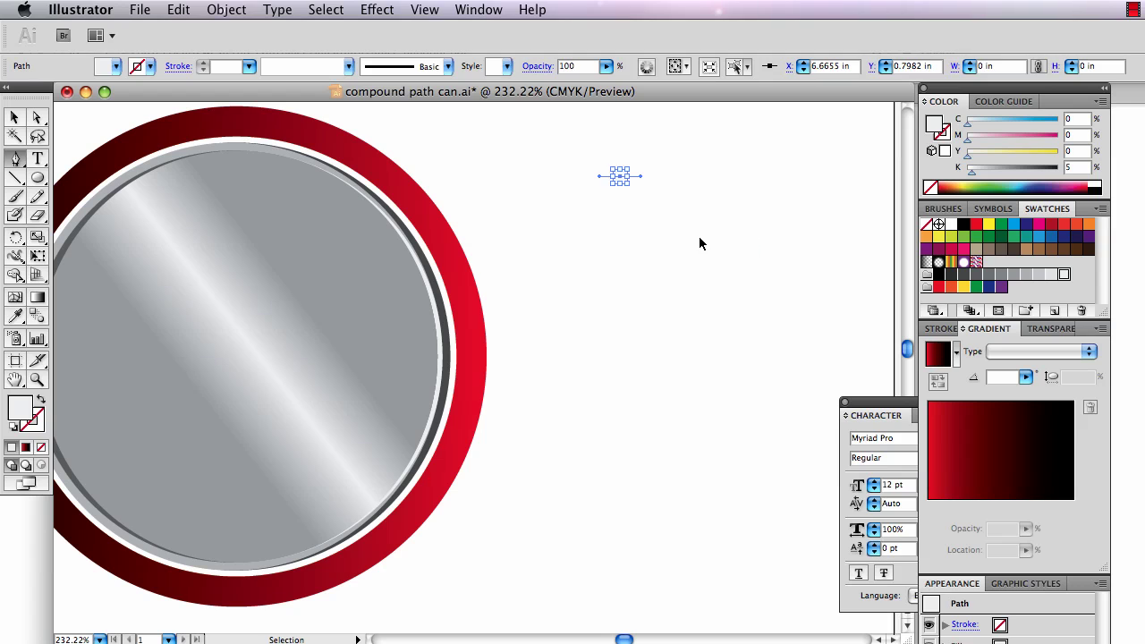
pyautogui.press('super+Tab')
pyautogui.press('super+Tab')
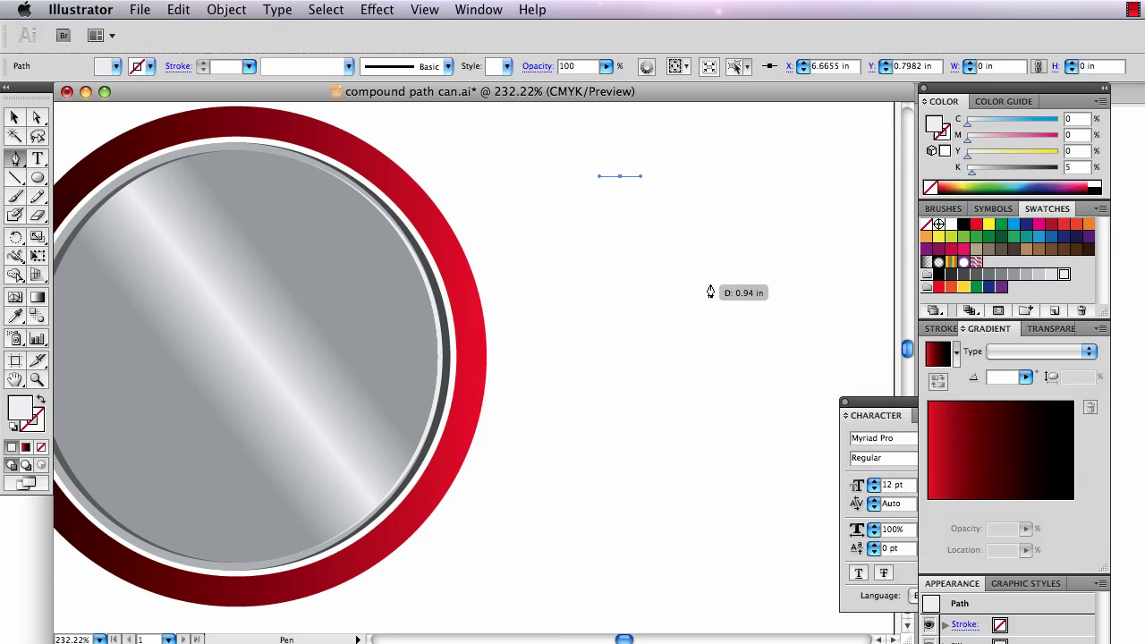
pyautogui.moveTo(757, 259); pyautogui.dragTo(766, 268)
pyautogui.moveTo(763, 309); pyautogui.dragTo(759, 328)
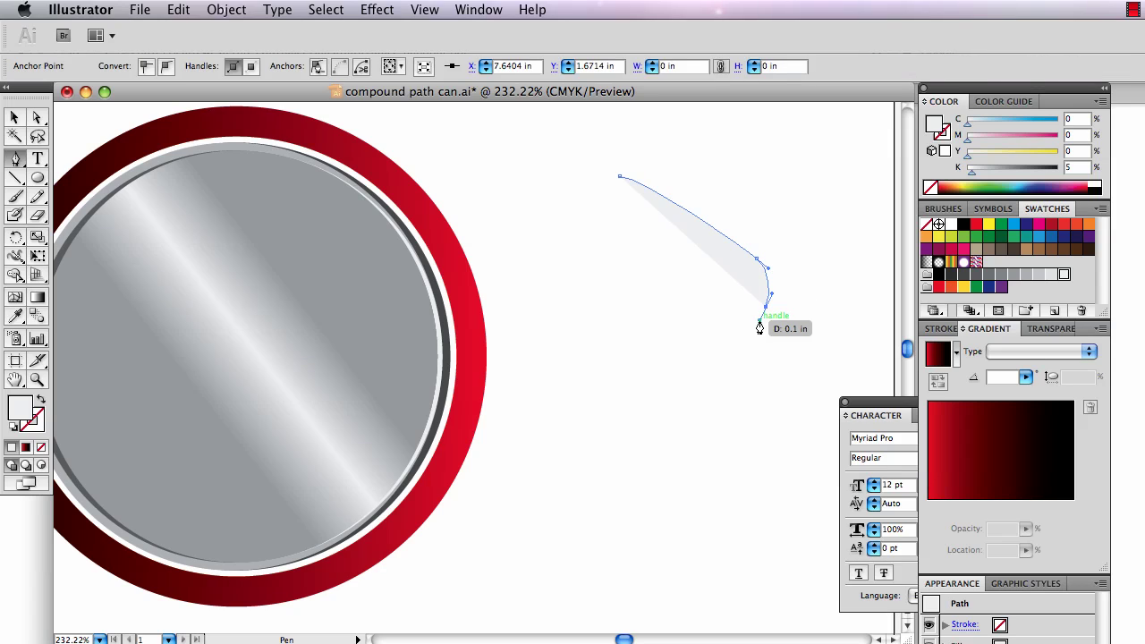
pyautogui.keyDown('super'); pyautogui.click(707, 498); pyautogui.keyUp('super')
pyautogui.click(703, 506)
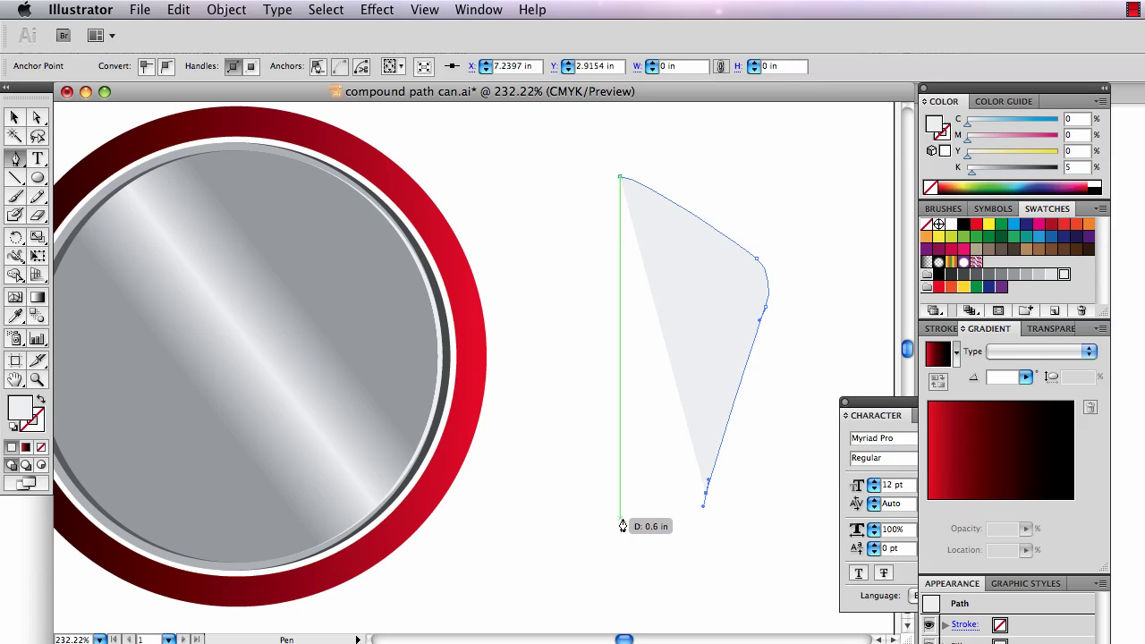
pyautogui.moveTo(619, 519); pyautogui.dragTo(595, 519)
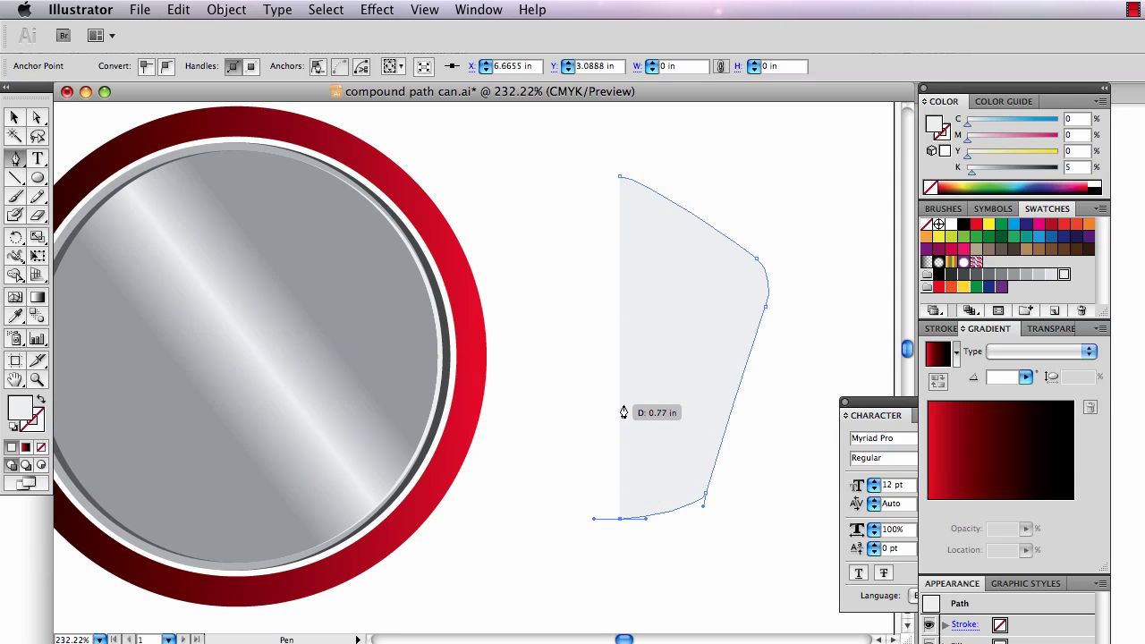
pyautogui.press('super+Tab')
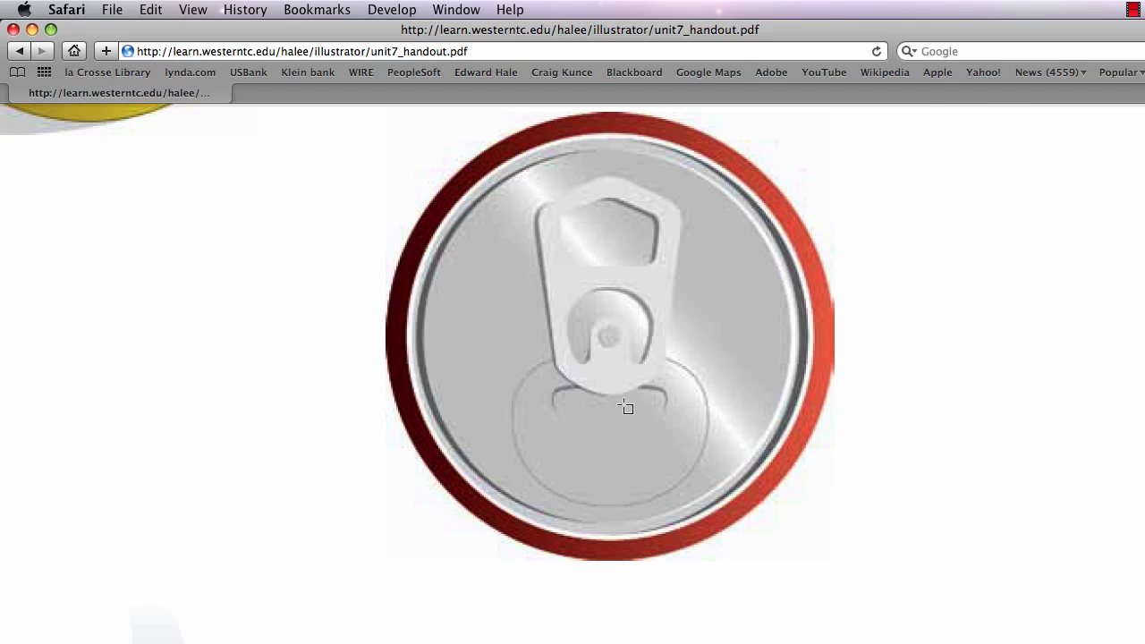
pyautogui.press('super+Tab')
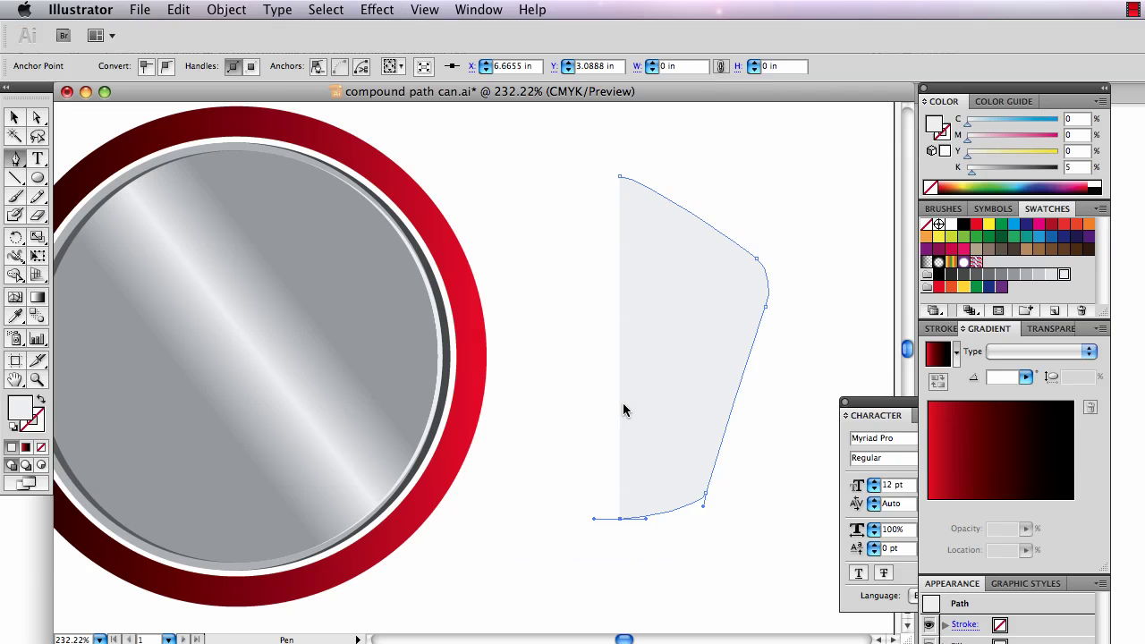
# Refine the outline's lower-right and upper-right curves by adjusting their anchors
pyautogui.click(36, 117)
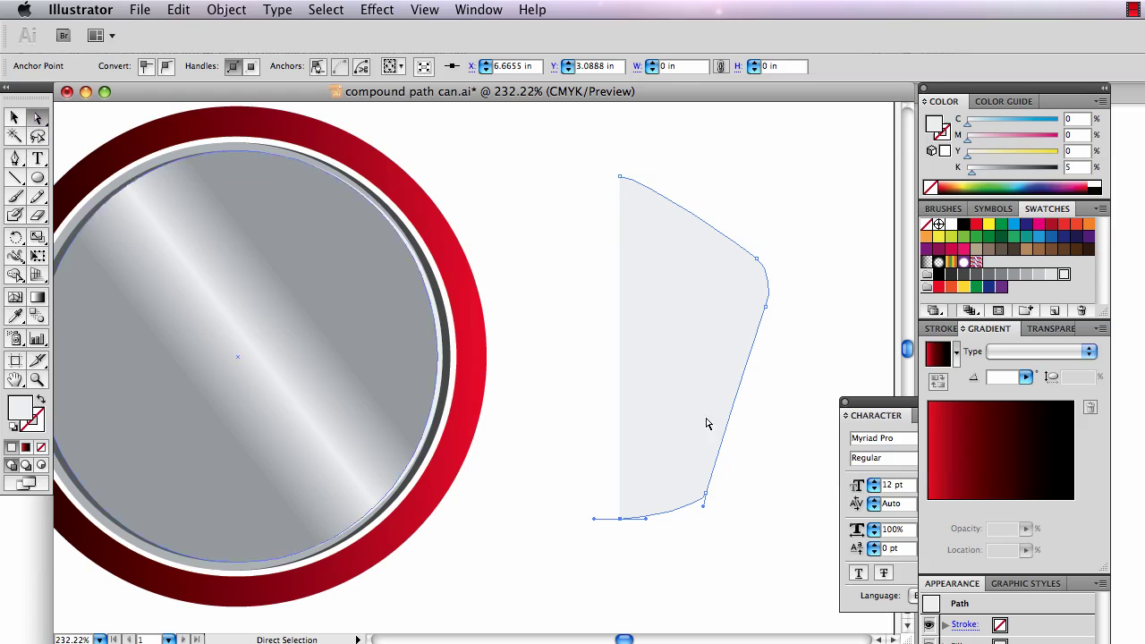
pyautogui.moveTo(713, 498)
pyautogui.mouseDown()
pyautogui.moveTo(721, 476)
pyautogui.moveTo(707, 507)
pyautogui.mouseUp()
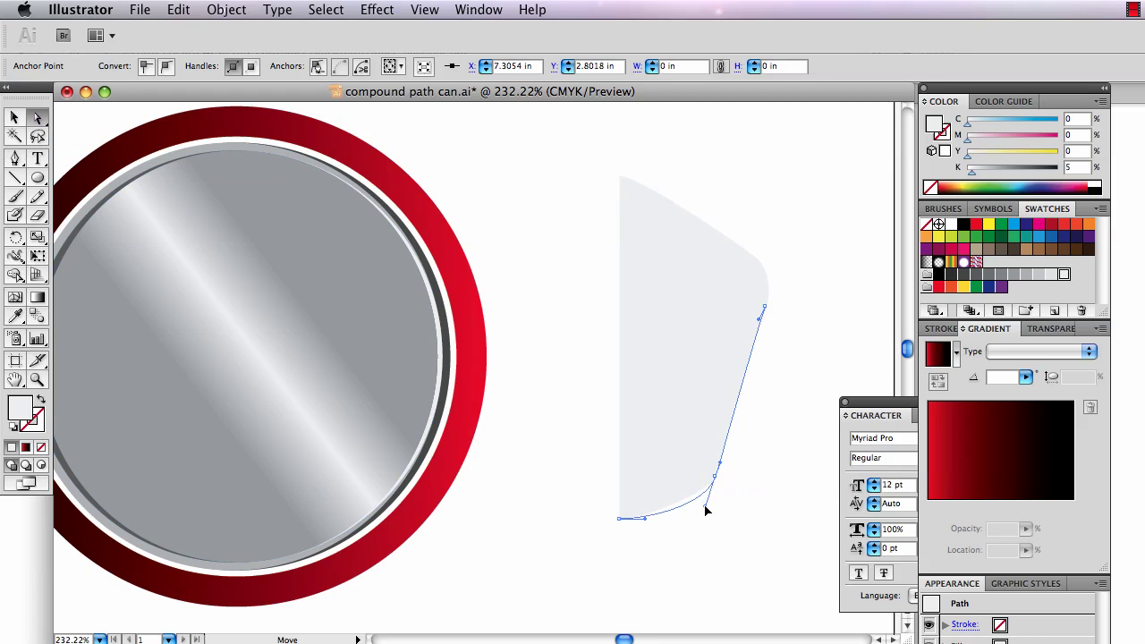
pyautogui.moveTo(705, 510); pyautogui.dragTo(726, 475)
pyautogui.moveTo(767, 263); pyautogui.dragTo(774, 293)
pyautogui.press('super+Tab')
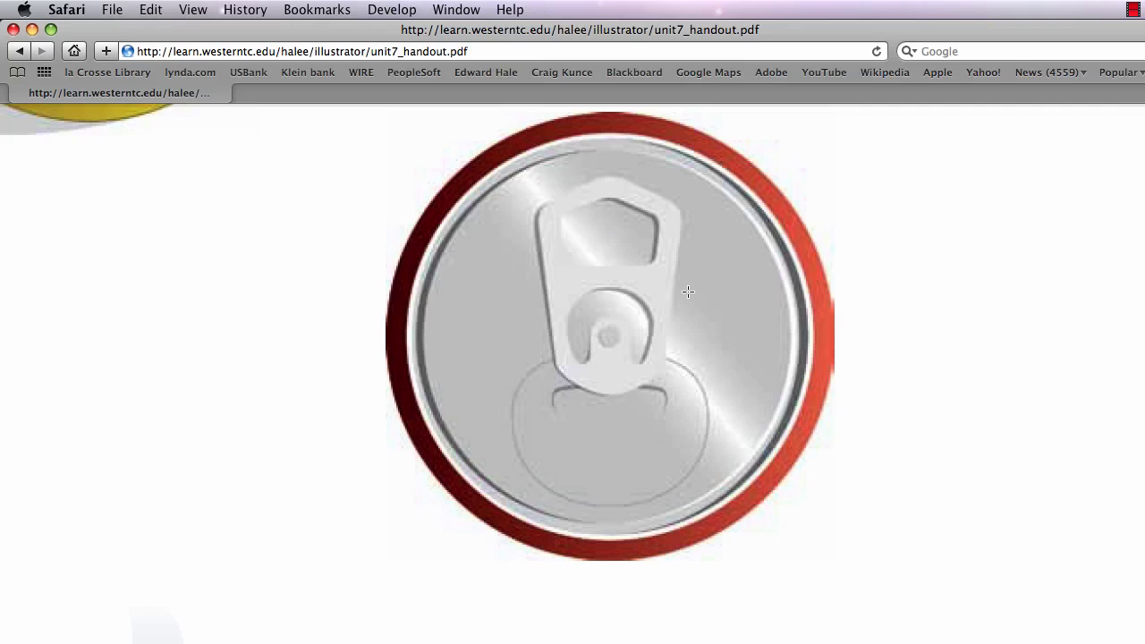
# Draw a curved Pen path for the tab's upper opening, from the left edge around and back
pyautogui.press('super+Tab')
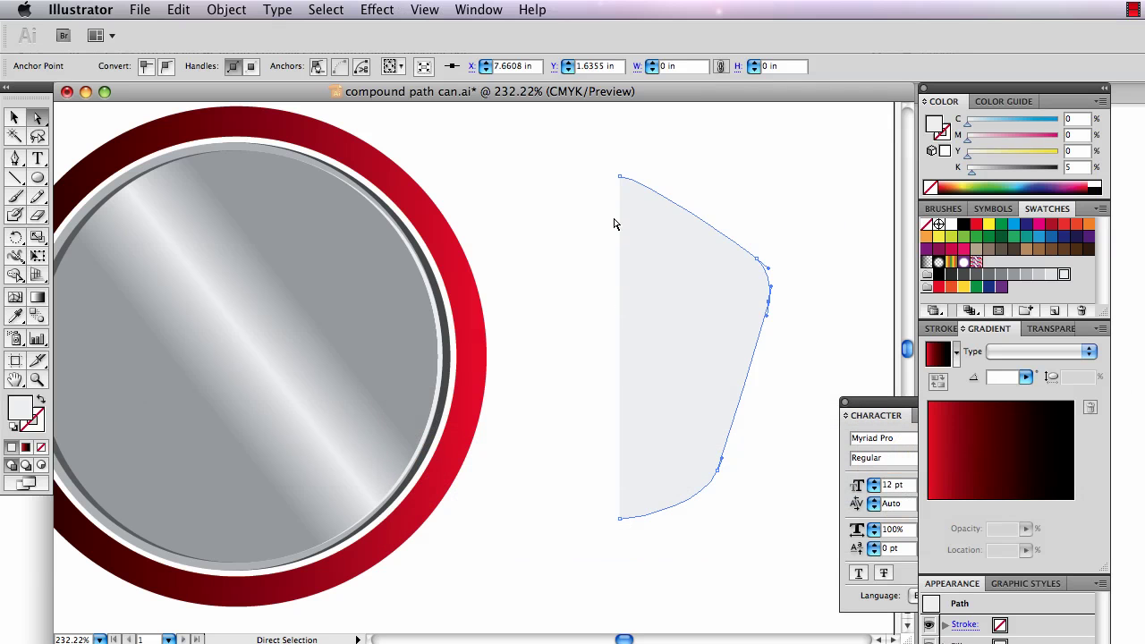
pyautogui.press('p')
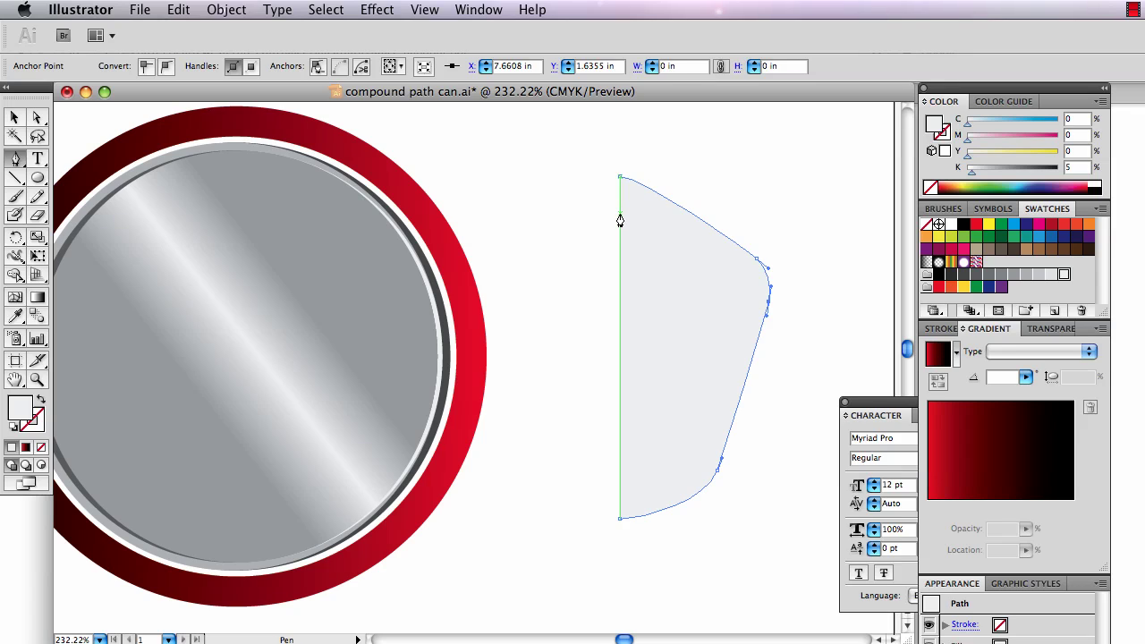
pyautogui.moveTo(622, 216); pyautogui.dragTo(647, 213)
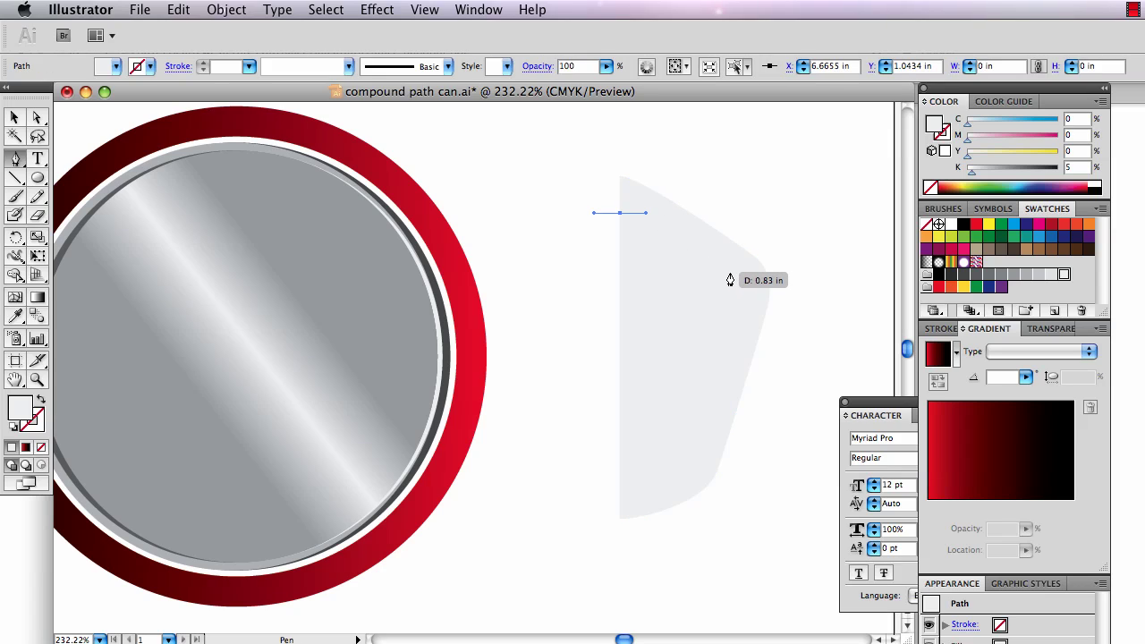
pyautogui.moveTo(726, 270); pyautogui.dragTo(742, 312)
pyautogui.click(728, 321)
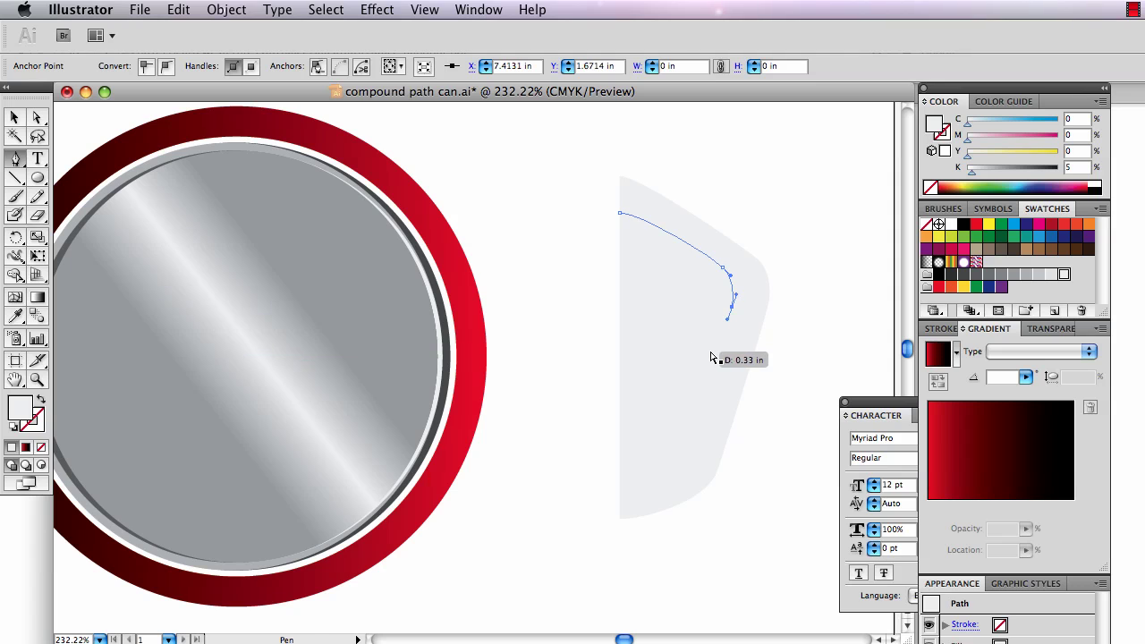
pyautogui.press('super+Tab')
pyautogui.press('super+Tab')
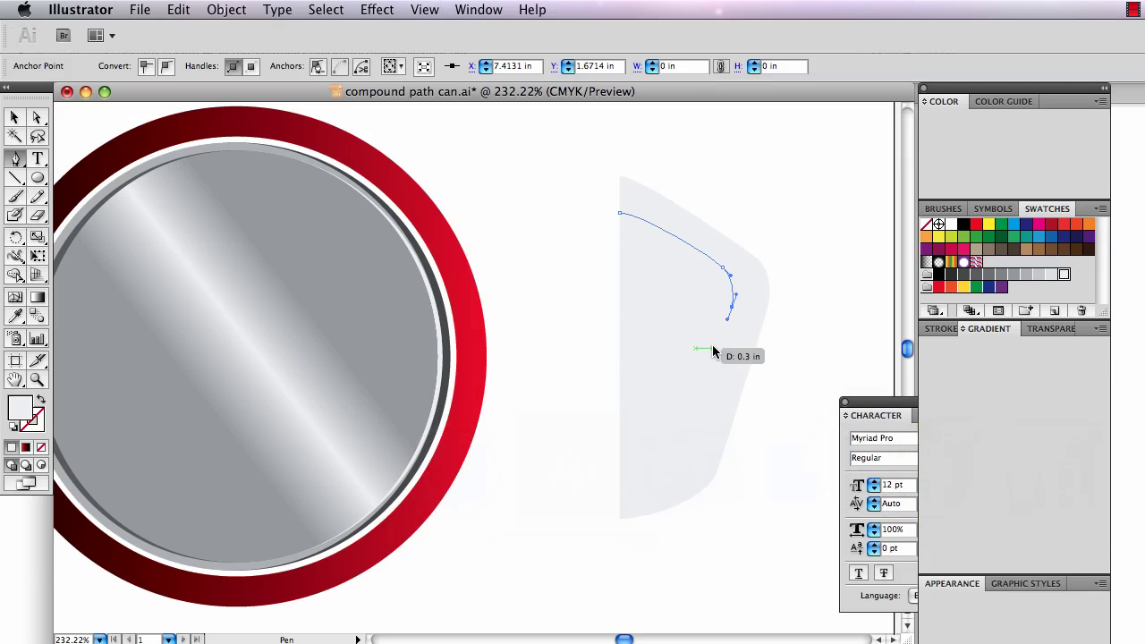
pyautogui.moveTo(723, 350); pyautogui.dragTo(687, 366)
pyautogui.click(620, 370)
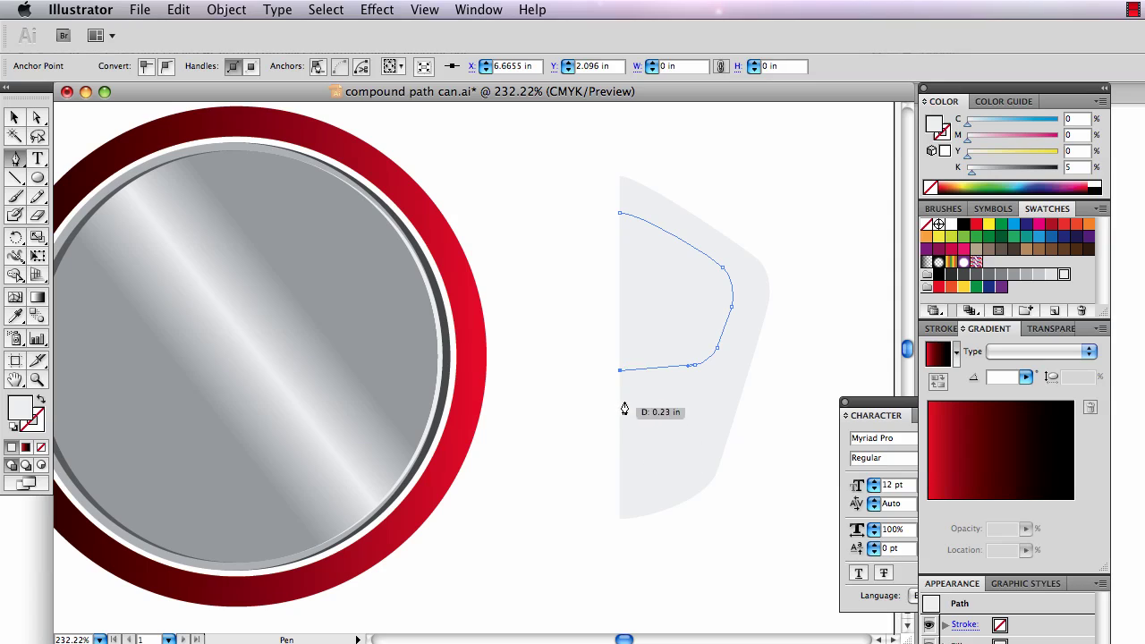
pyautogui.keyDown('super'); pyautogui.click(607, 401); pyautogui.keyUp('super')
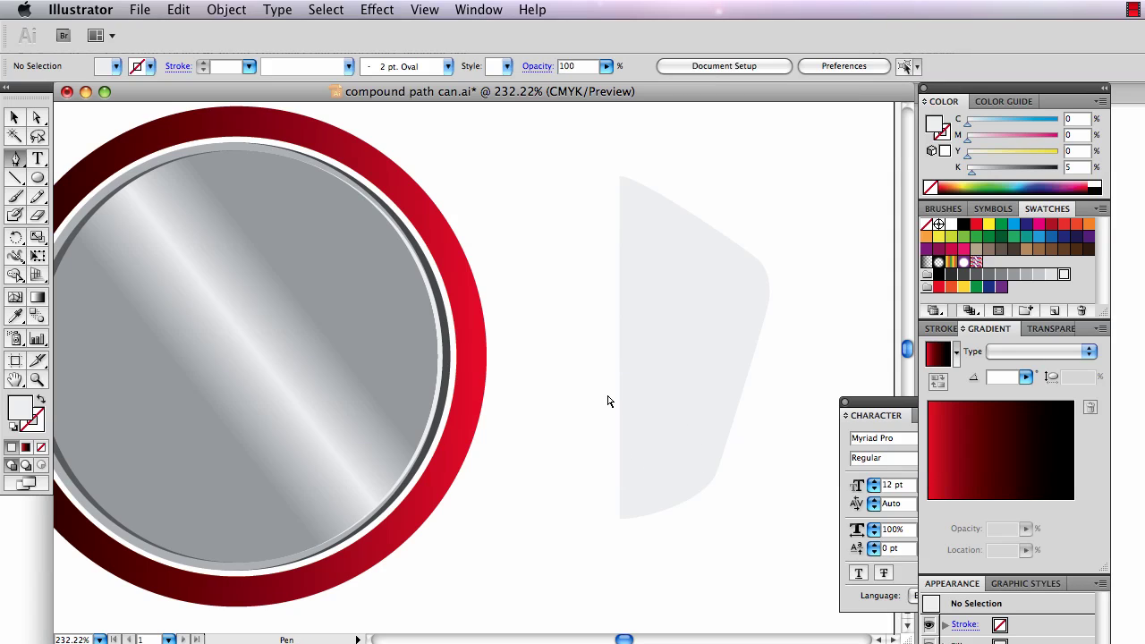
pyautogui.keyDown('super'); pyautogui.click(641, 324); pyautogui.keyUp('super')
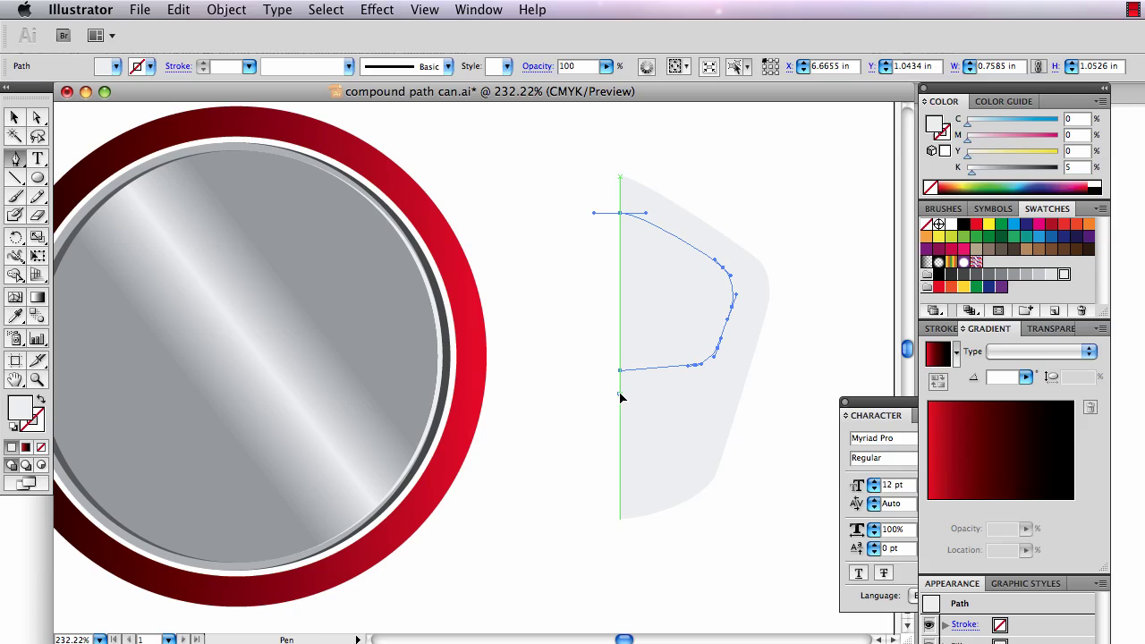
# Draw the hook-shaped lower opening path from the left edge, beneath the upper opening
pyautogui.moveTo(619, 394); pyautogui.dragTo(671, 393)
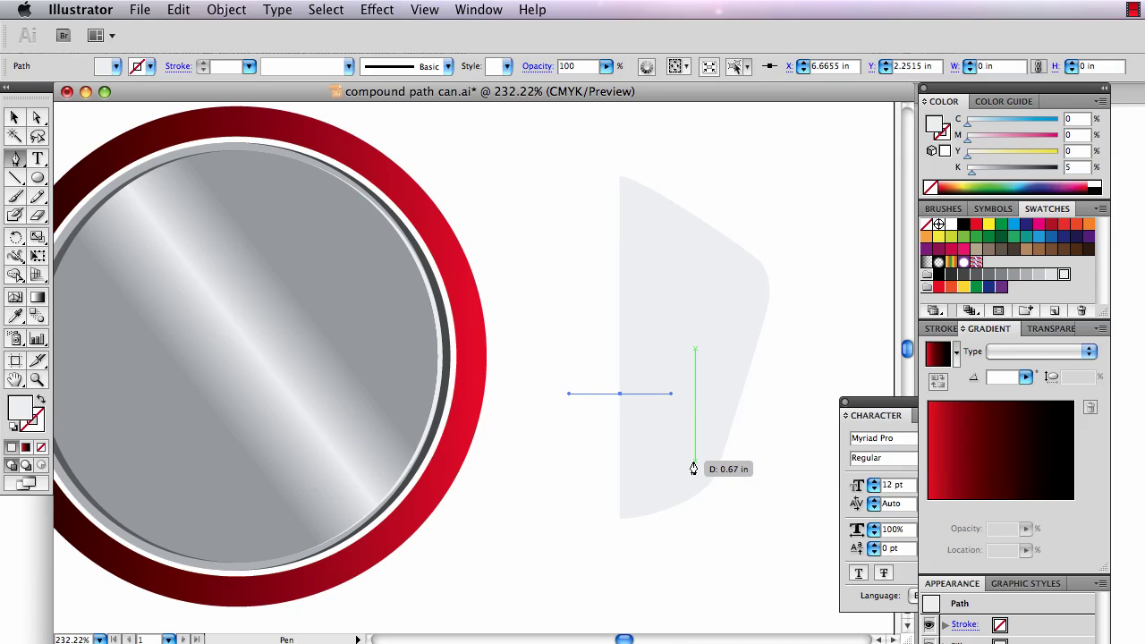
pyautogui.press('super+Tab')
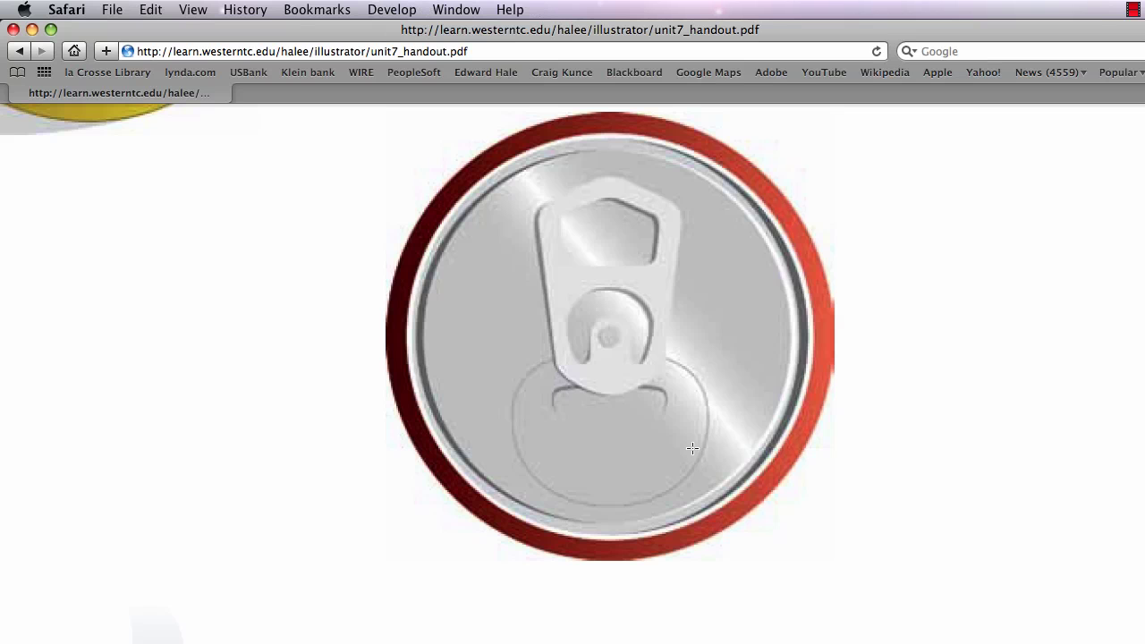
pyautogui.press('super+Tab')
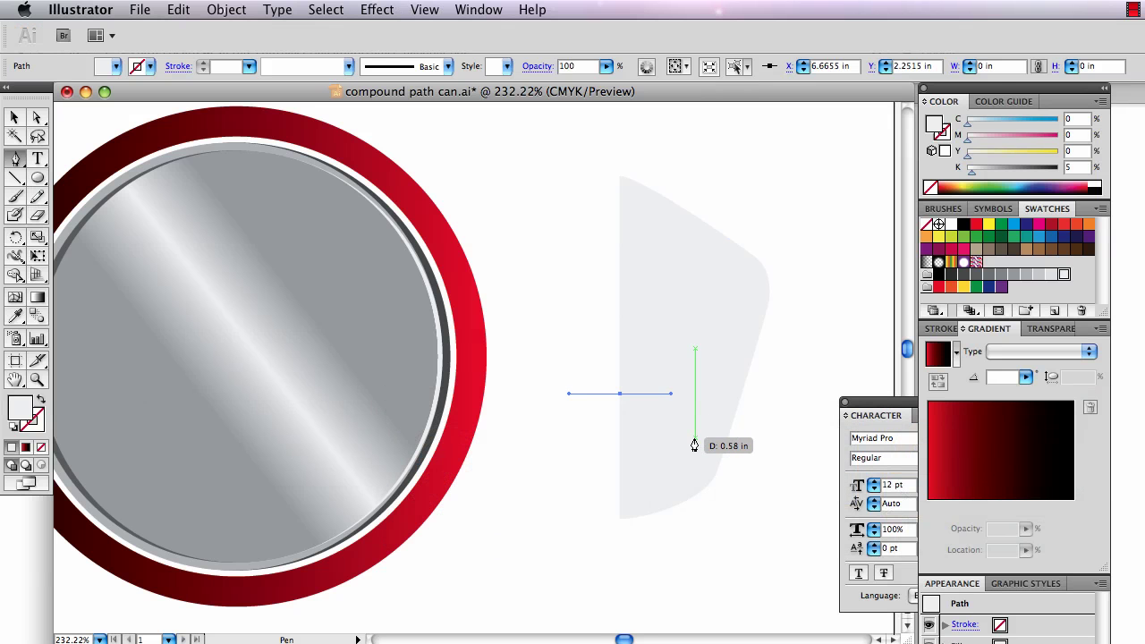
pyautogui.moveTo(695, 420); pyautogui.dragTo(666, 411)
pyautogui.click(695, 439)
pyautogui.press('super')
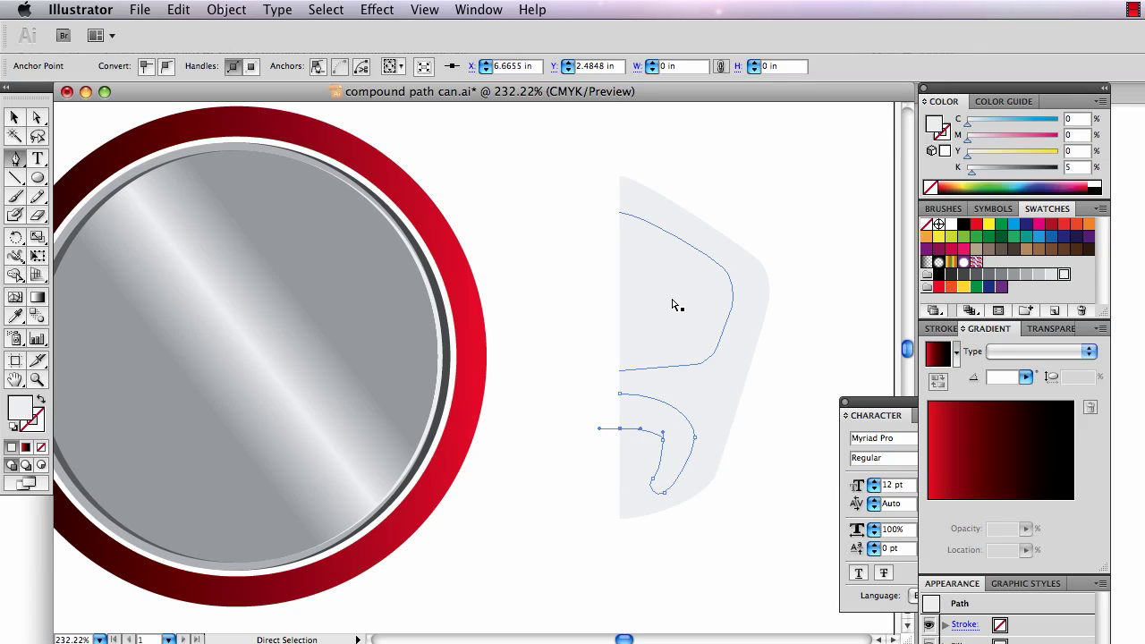
pyautogui.keyDown('super'); pyautogui.click(677, 305); pyautogui.keyUp('super')
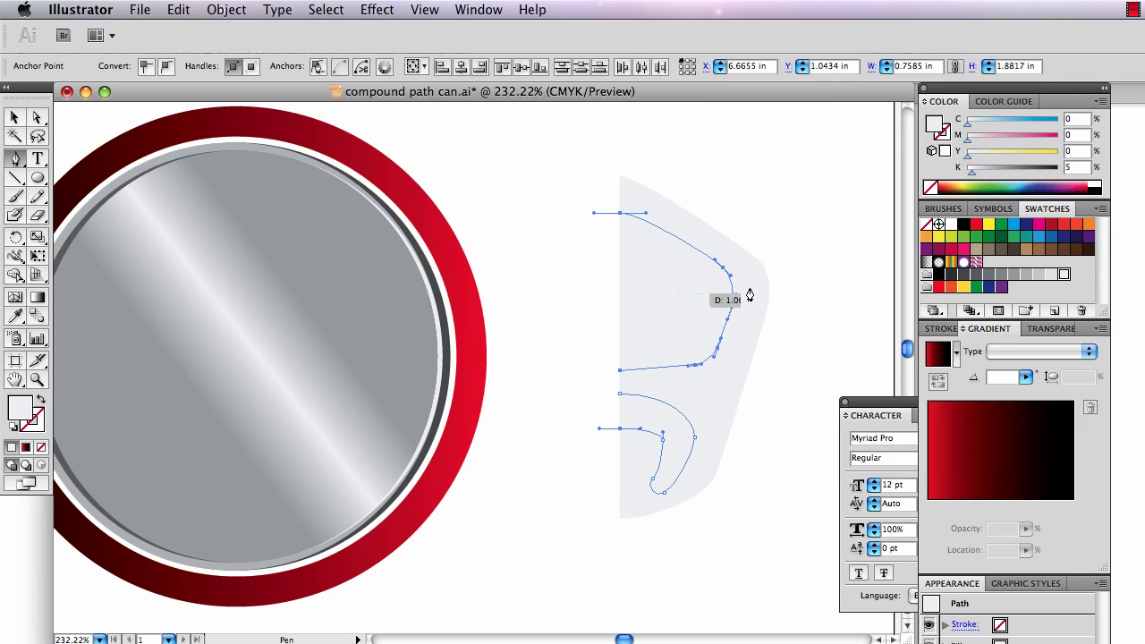
# Fill the outer tab outline with 60% grey so both openings show white
pyautogui.keyDown('super'); pyautogui.click(774, 319); pyautogui.keyUp('super')
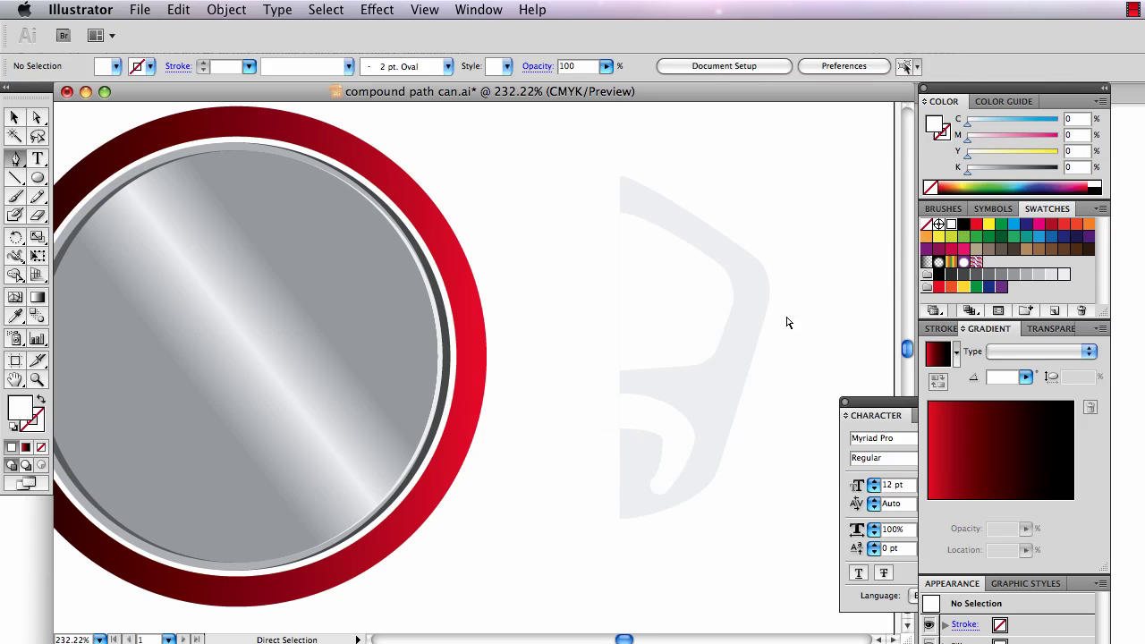
pyautogui.keyDown('super'); pyautogui.click(753, 347); pyautogui.keyUp('super')
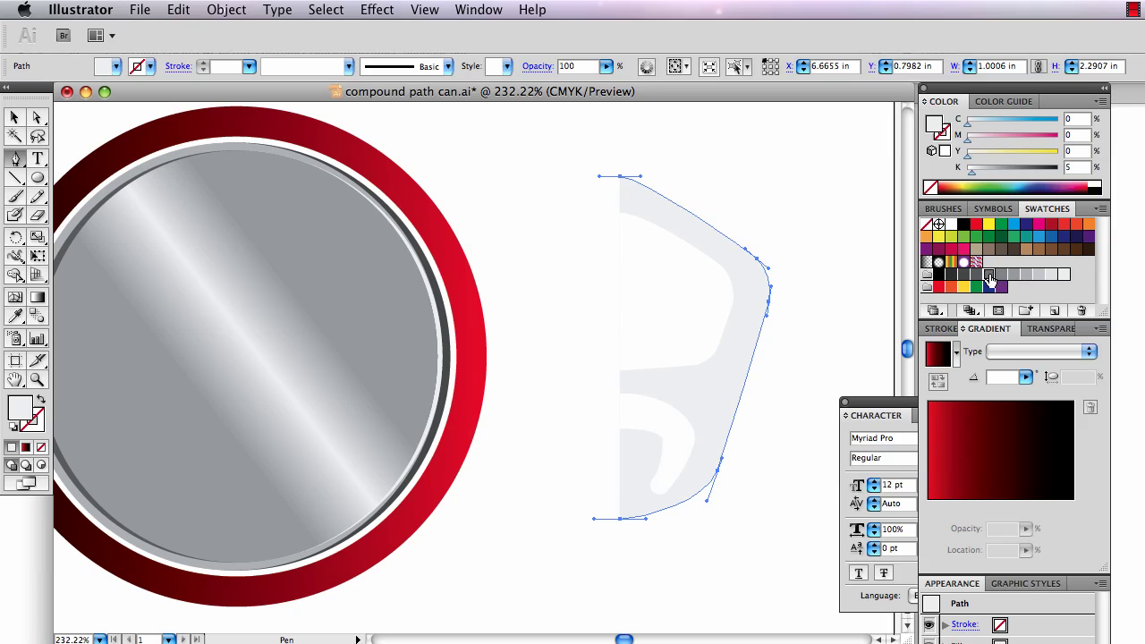
pyautogui.click(990, 279)
pyautogui.keyDown('super'); pyautogui.click(786, 362); pyautogui.keyUp('super')
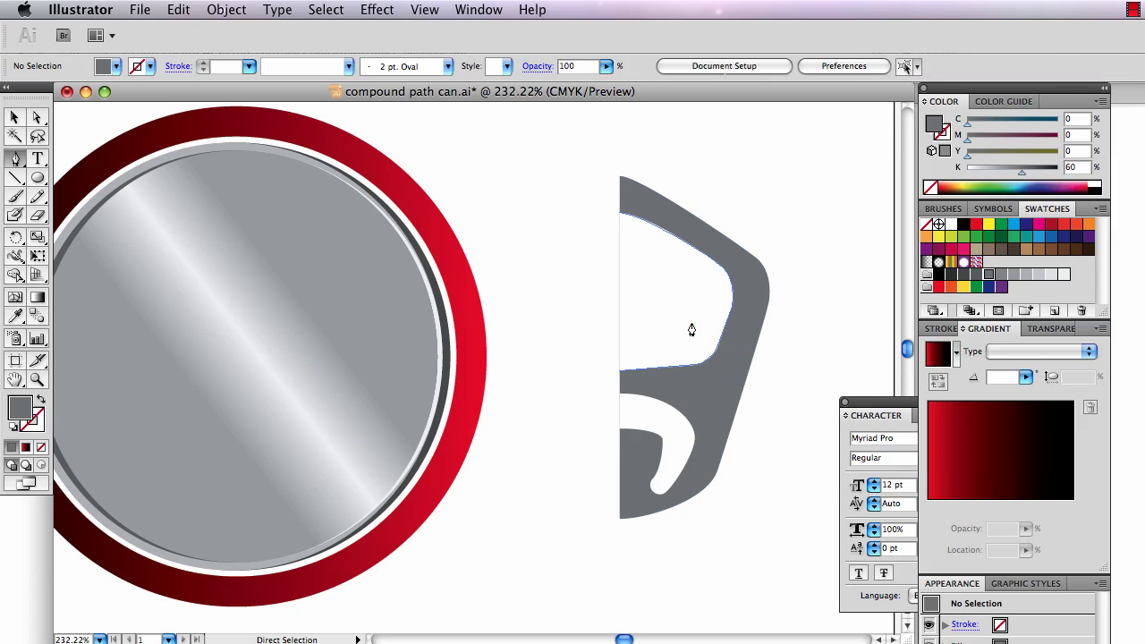
# Drag an anchor on the lower opening to smooth its curve
pyautogui.press('a')
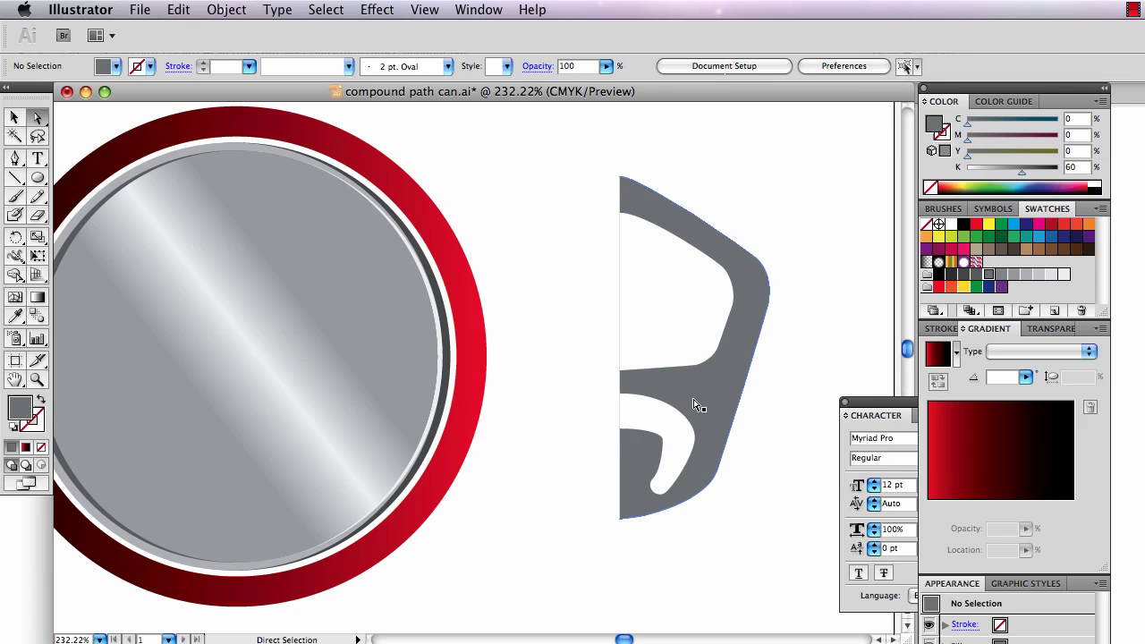
pyautogui.click(663, 444)
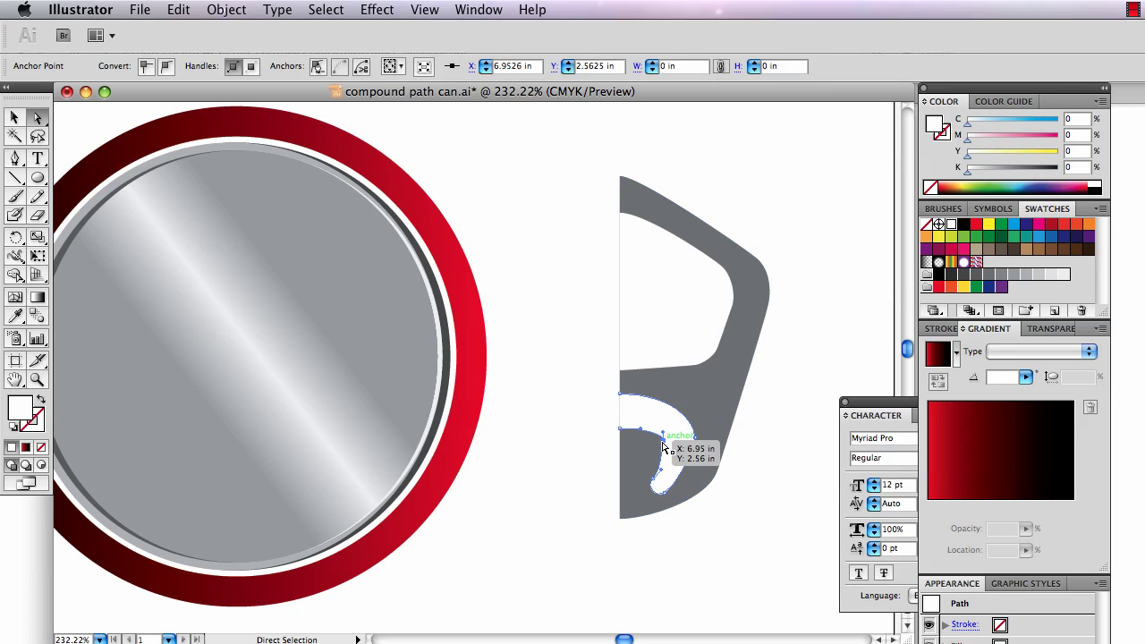
pyautogui.moveTo(664, 444); pyautogui.dragTo(665, 453)
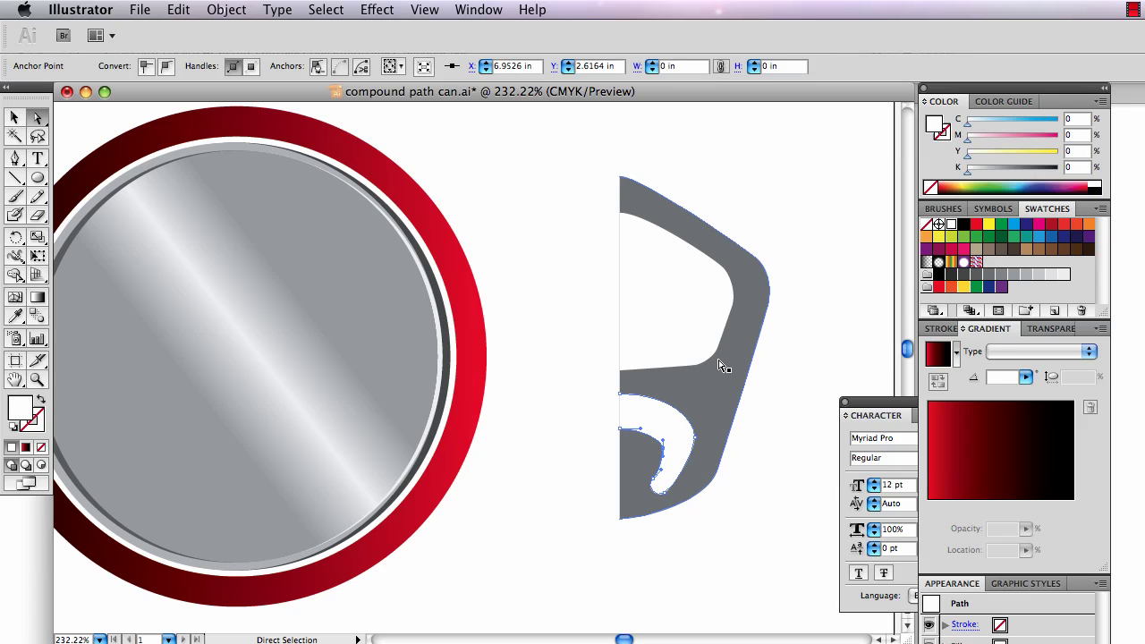
pyautogui.click(620, 176)
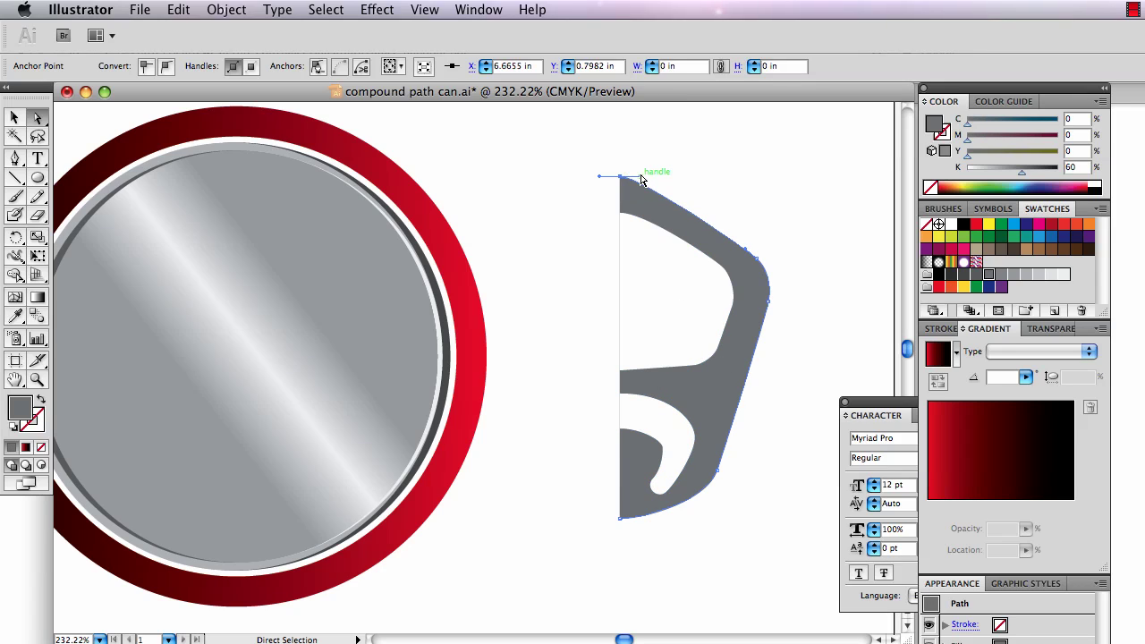
pyautogui.click(788, 243)
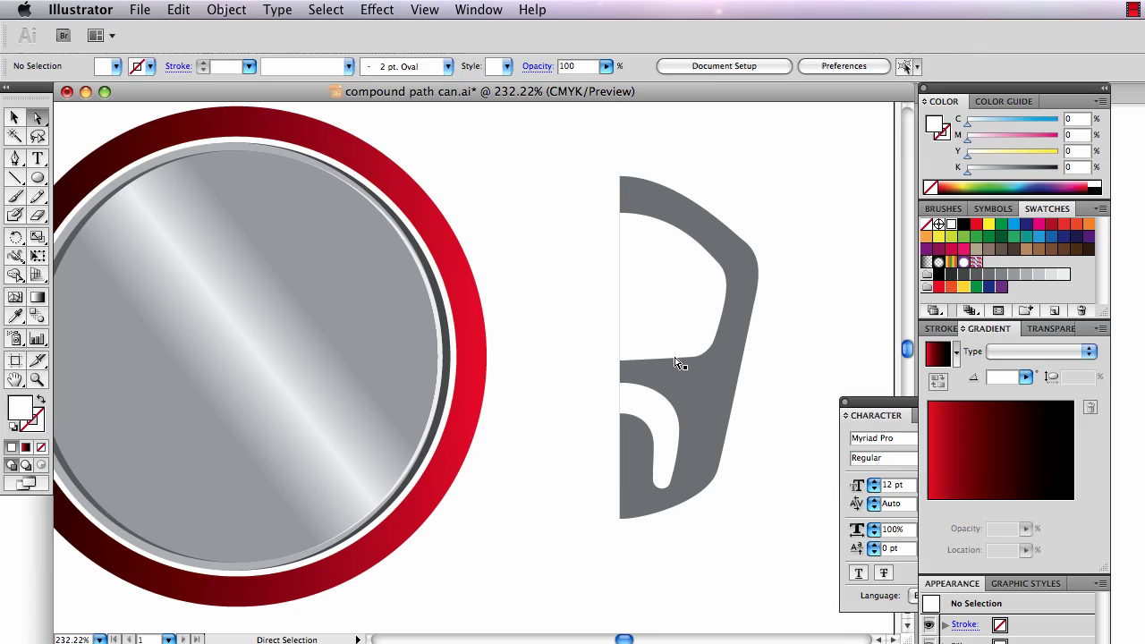
# Select the whole grey half-tab and shift it slightly to the right
pyautogui.click(14, 117)
pyautogui.moveTo(582, 161); pyautogui.dragTo(743, 547)
pyautogui.moveTo(707, 468); pyautogui.dragTo(749, 476)
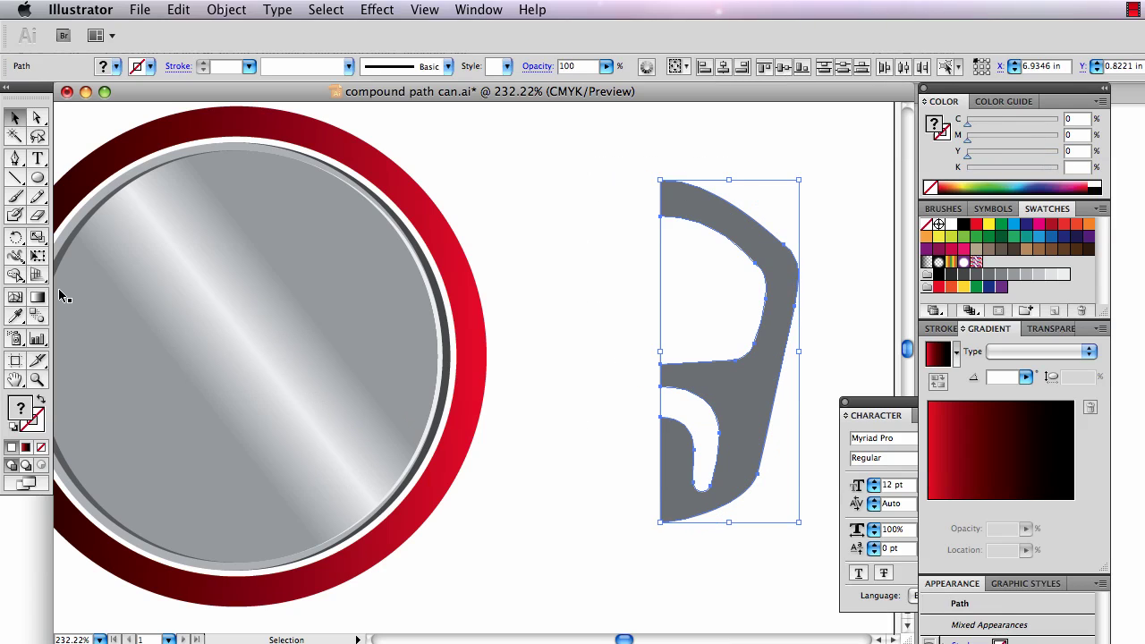
# Reflect a copy of the half-tab across its top anchor on a vertical axis
pyautogui.click(17, 238)
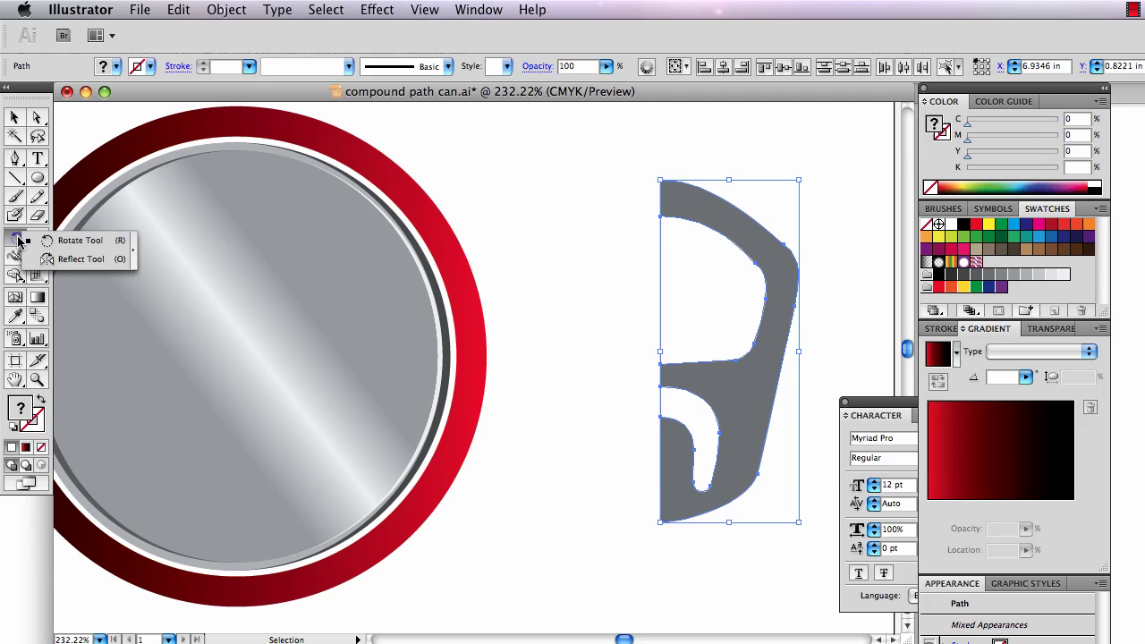
pyautogui.moveTo(18, 240); pyautogui.dragTo(47, 262)
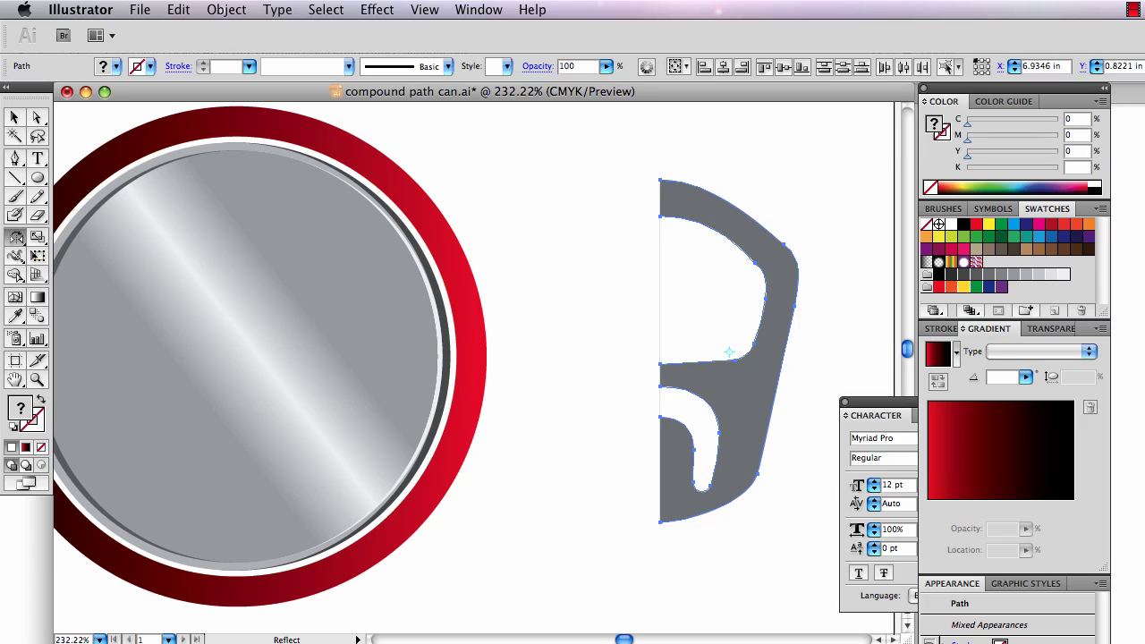
pyautogui.press('super+u')
pyautogui.keyDown('alt'); pyautogui.click(660, 215); pyautogui.keyUp('alt')
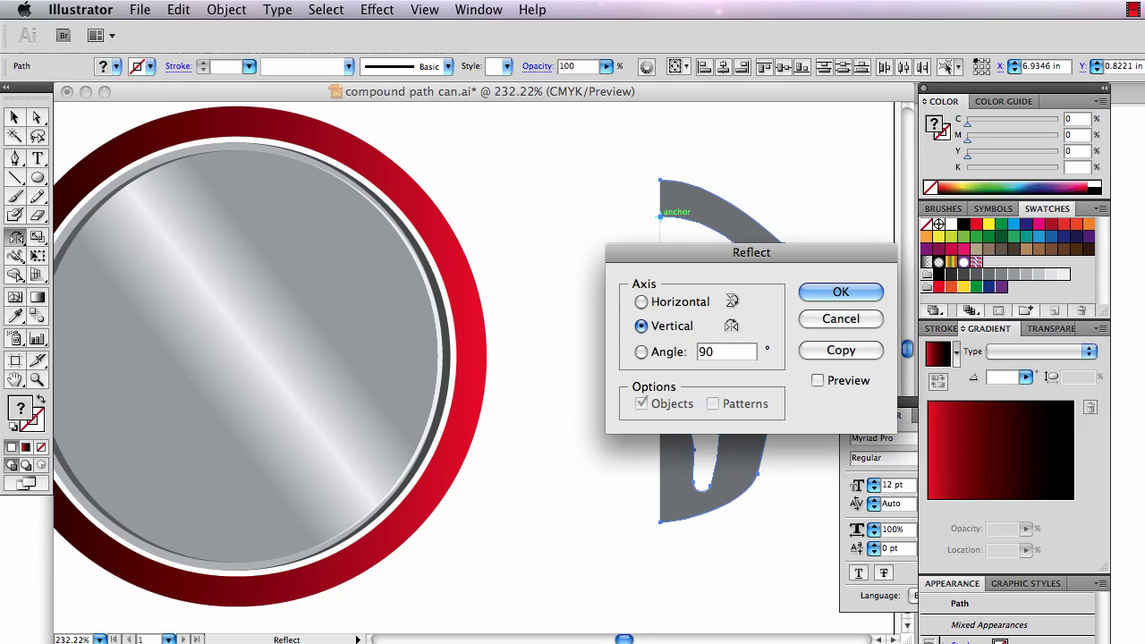
pyautogui.moveTo(752, 250); pyautogui.dragTo(442, 184)
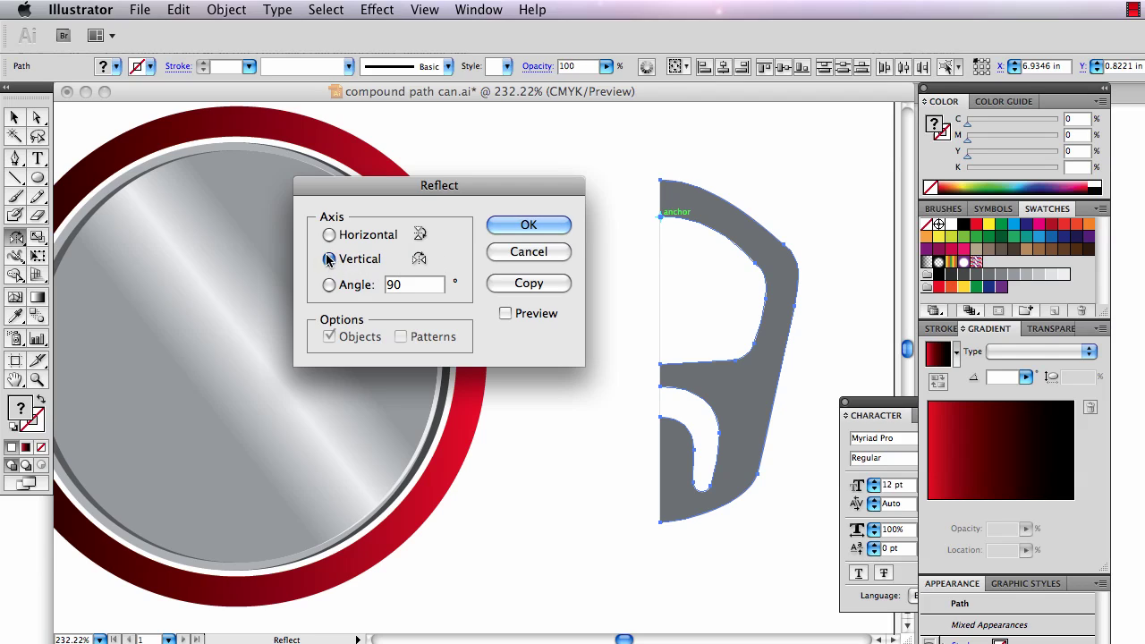
pyautogui.click(528, 284)
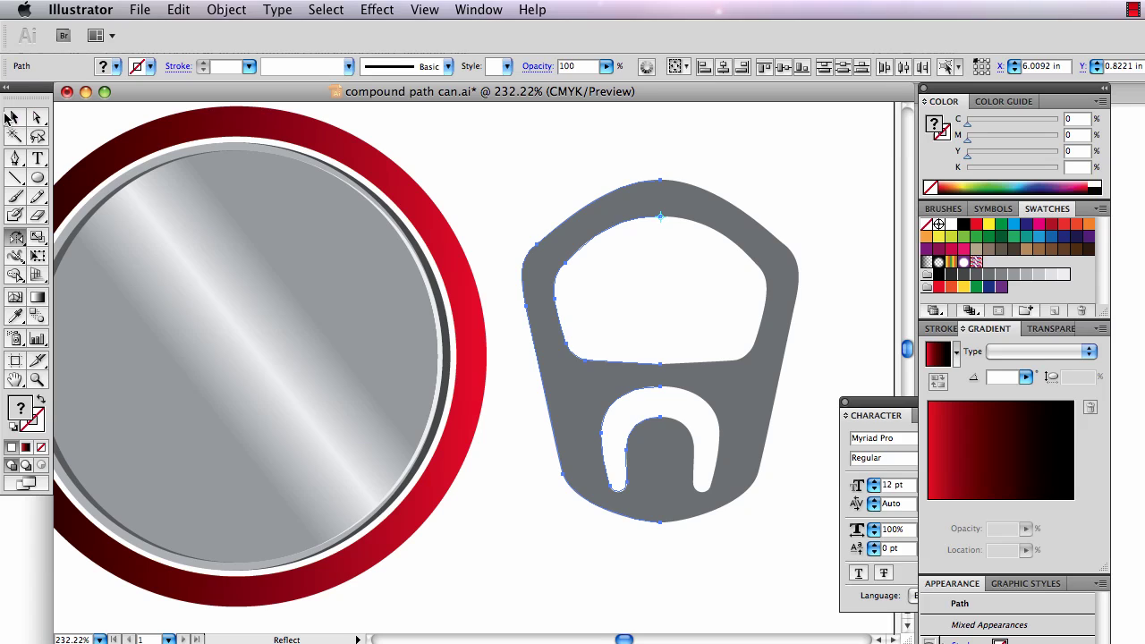
# Position the two tab halves together, undoing an accidental skew of the top anchor
pyautogui.click(15, 117)
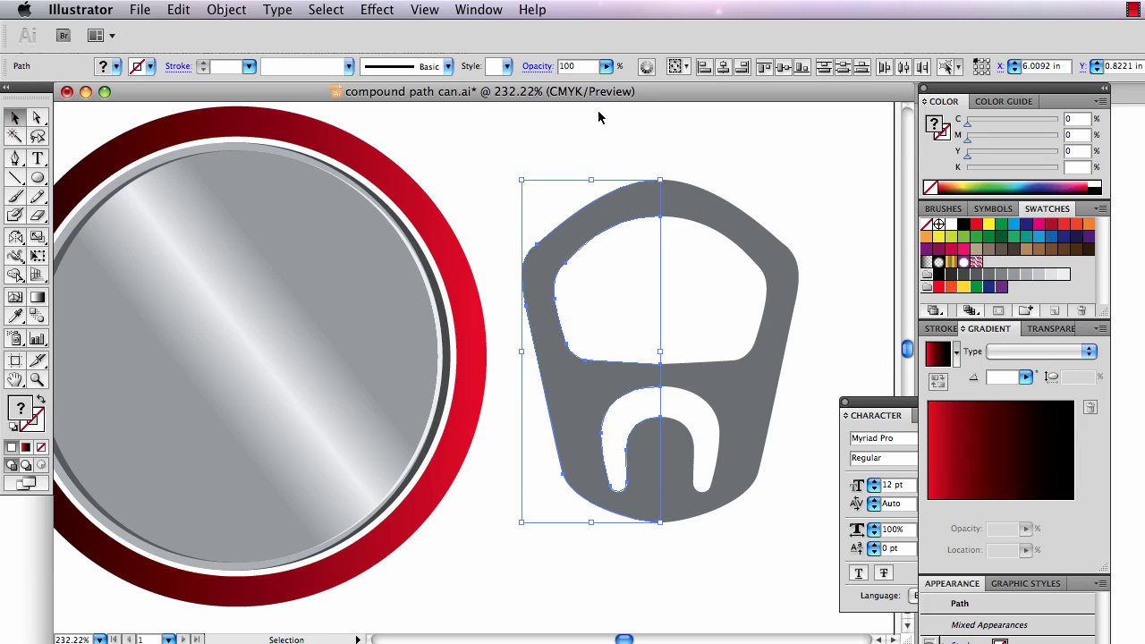
pyautogui.moveTo(749, 396); pyautogui.dragTo(769, 373)
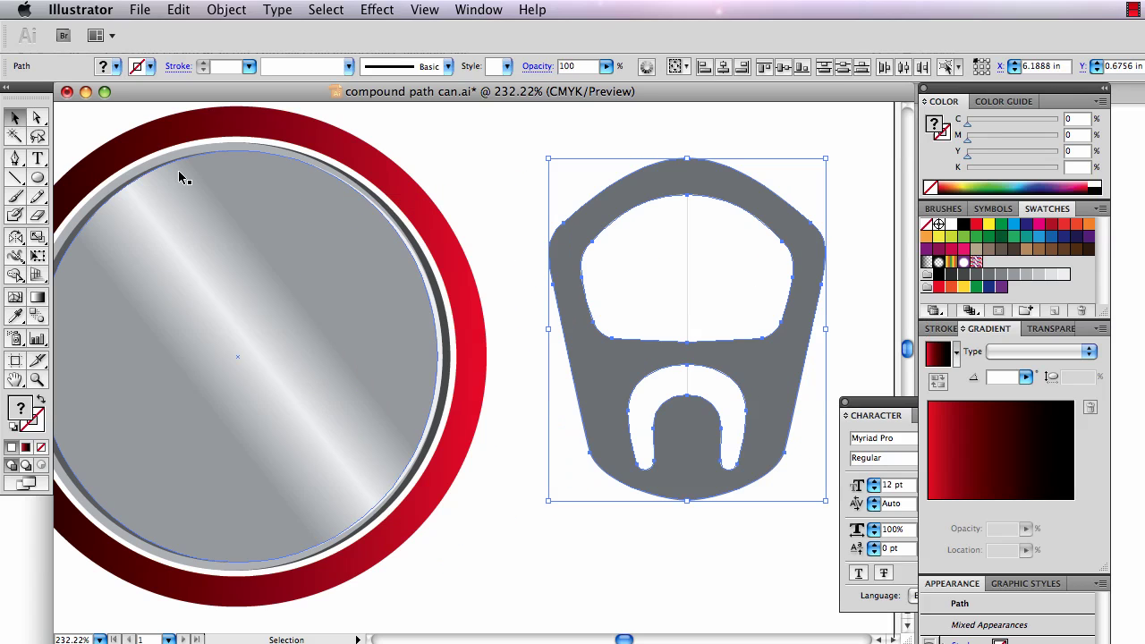
pyautogui.click(37, 118)
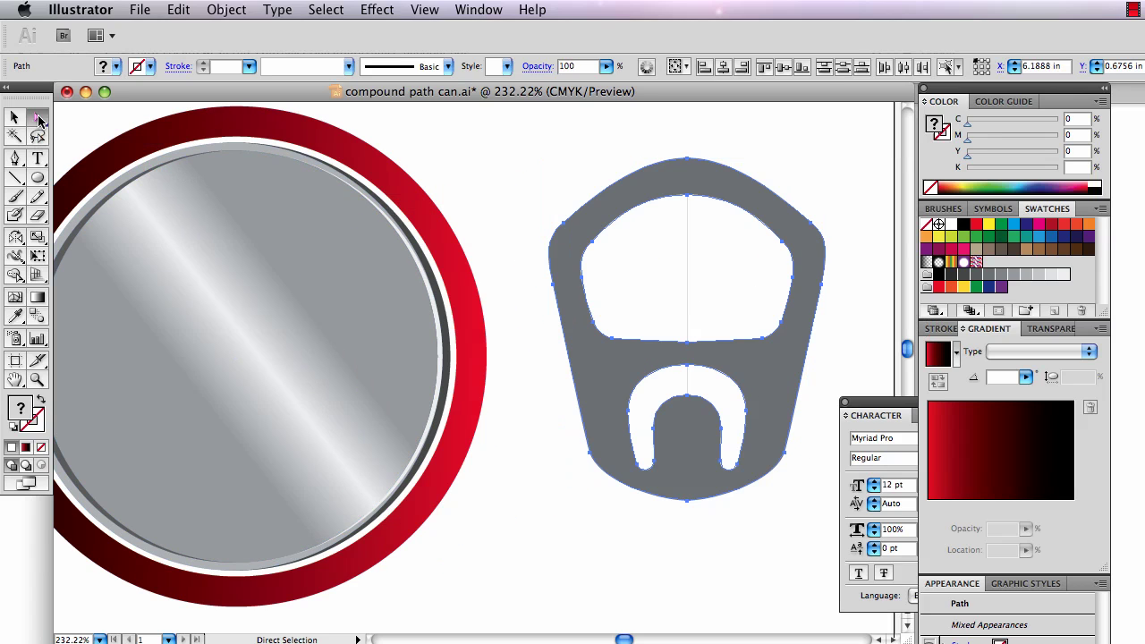
pyautogui.click(687, 159)
pyautogui.click(715, 143)
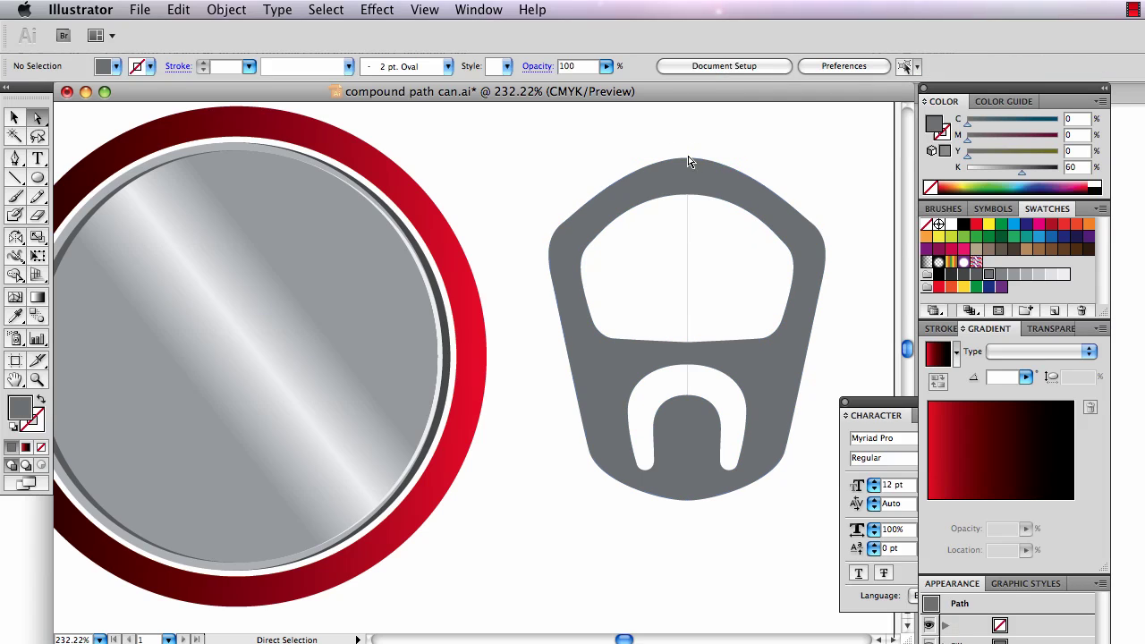
pyautogui.moveTo(688, 160); pyautogui.dragTo(738, 137)
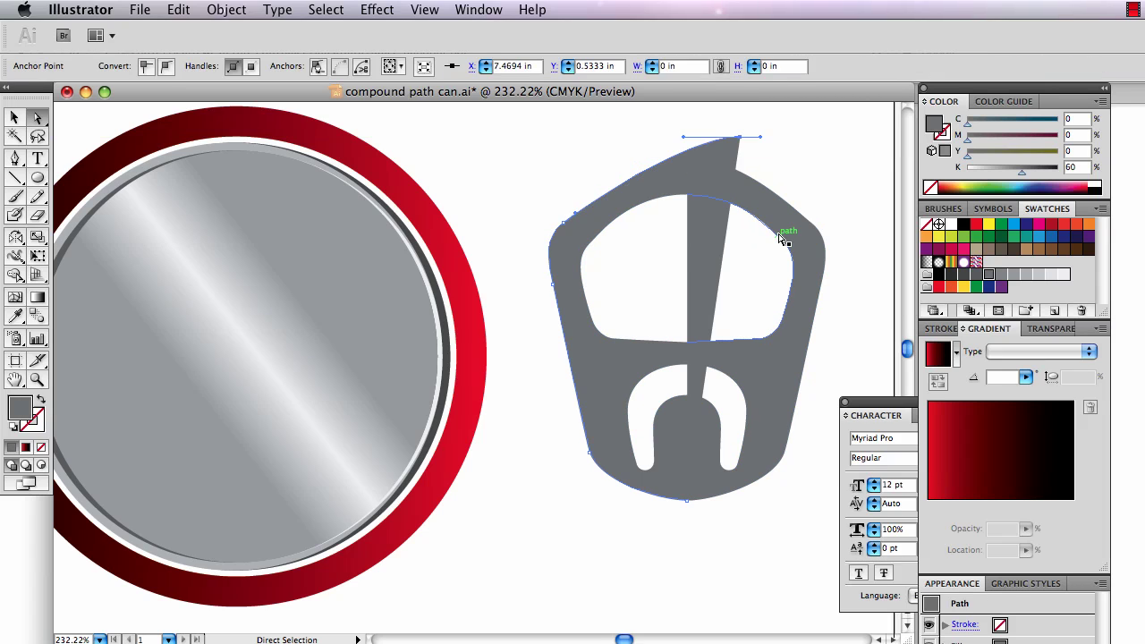
pyautogui.press('super+a')
pyautogui.press('super+z')
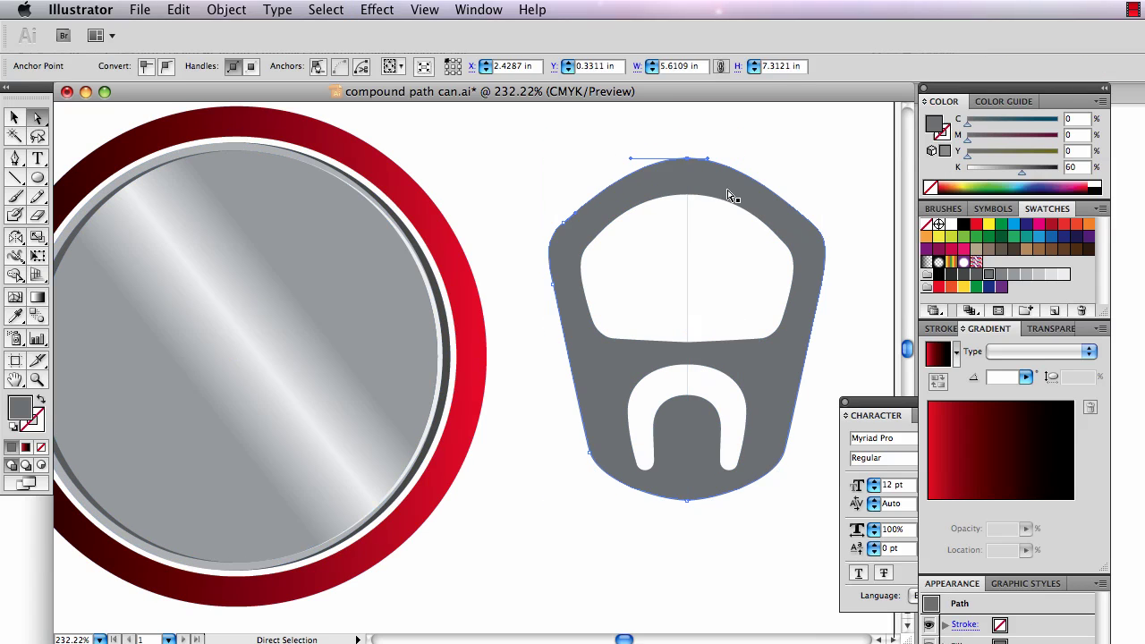
# Join the halves at the overlapping top anchors with Object > Path > Join
pyautogui.moveTo(672, 145); pyautogui.dragTo(699, 168)
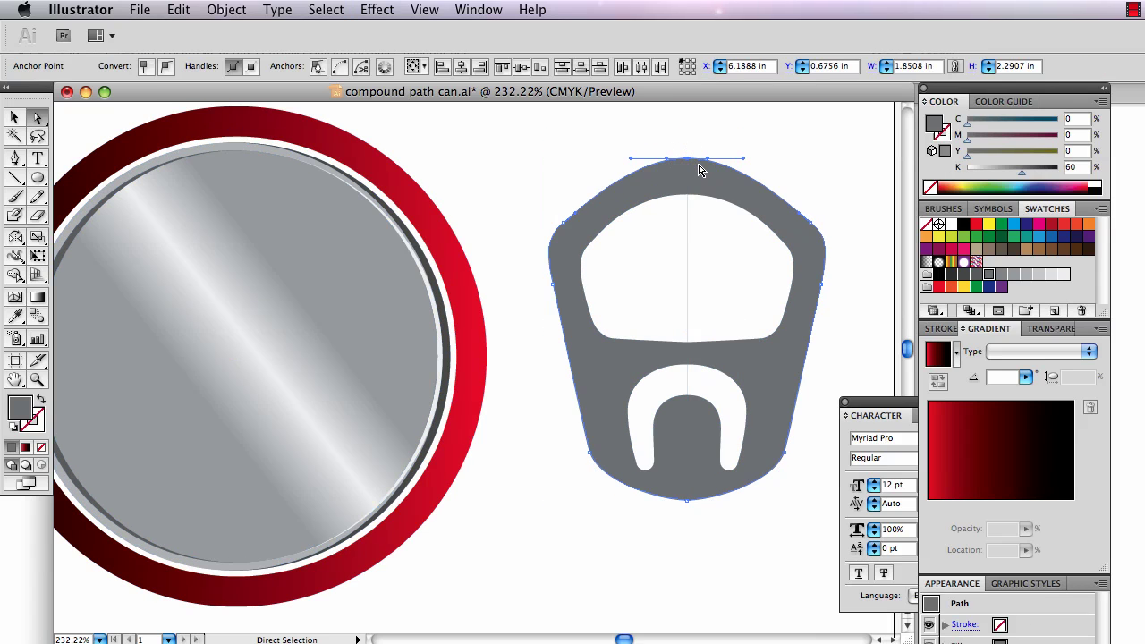
pyautogui.click(227, 10)
pyautogui.moveTo(254, 346)
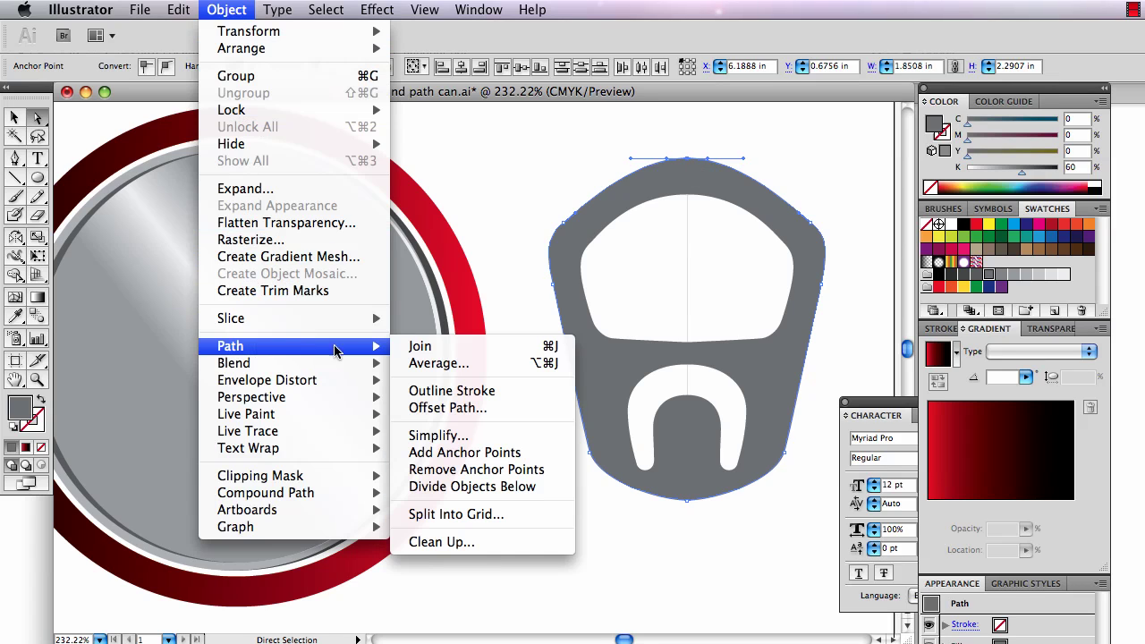
pyautogui.click(553, 352)
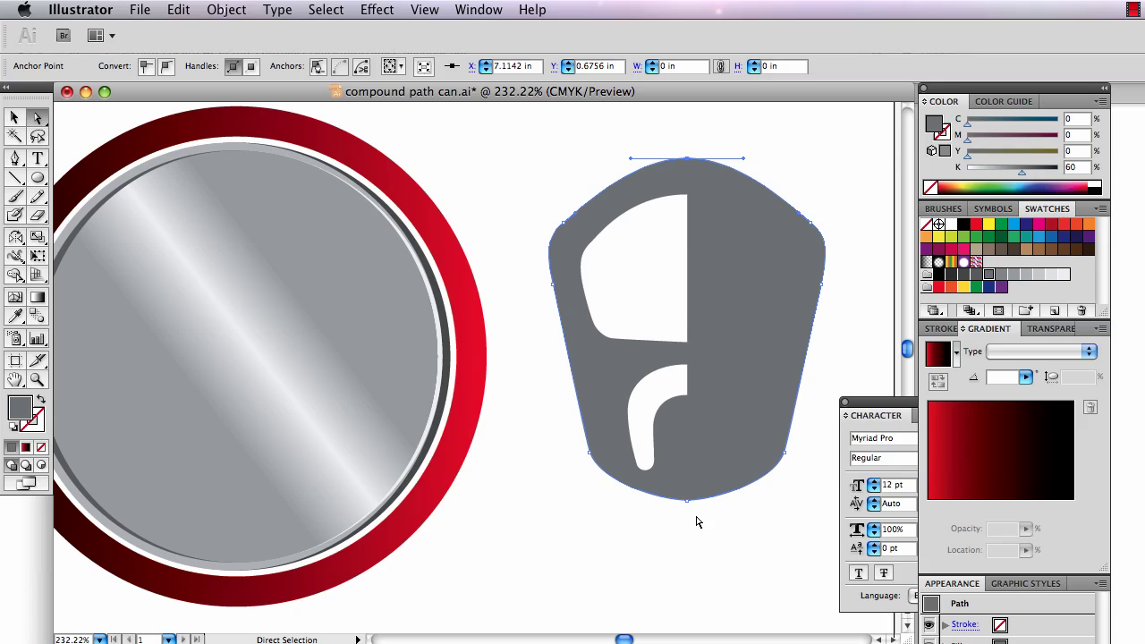
# Join the overlapping bottom anchors with Cmd+J, undoing a stray anchor drag
pyautogui.moveTo(673, 499); pyautogui.dragTo(676, 497)
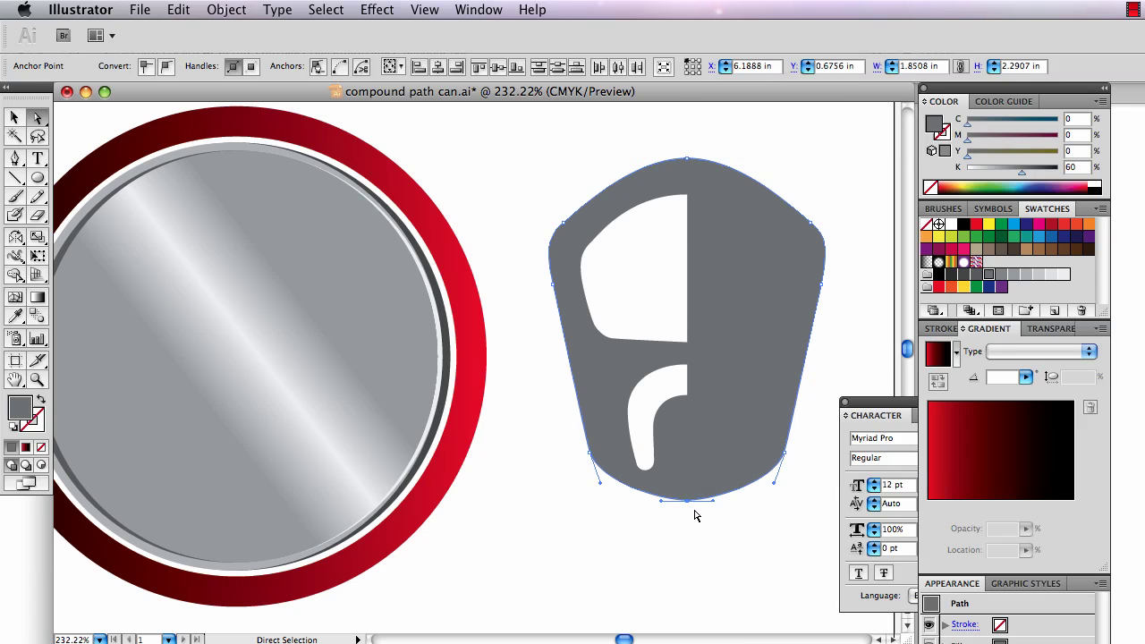
pyautogui.press('super+j')
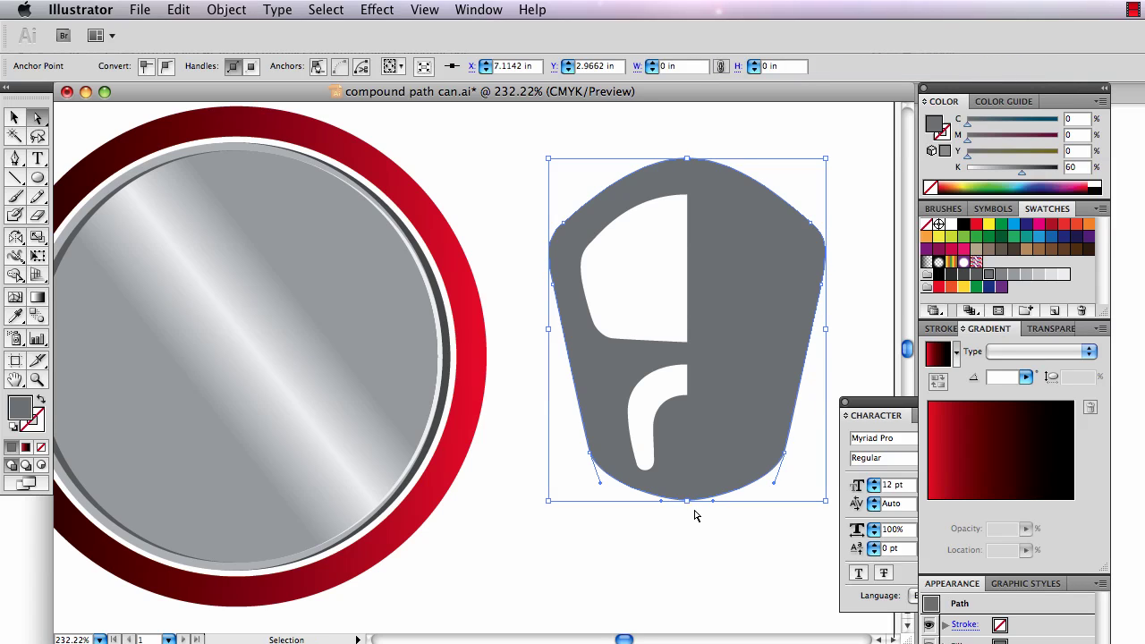
pyautogui.click(694, 514)
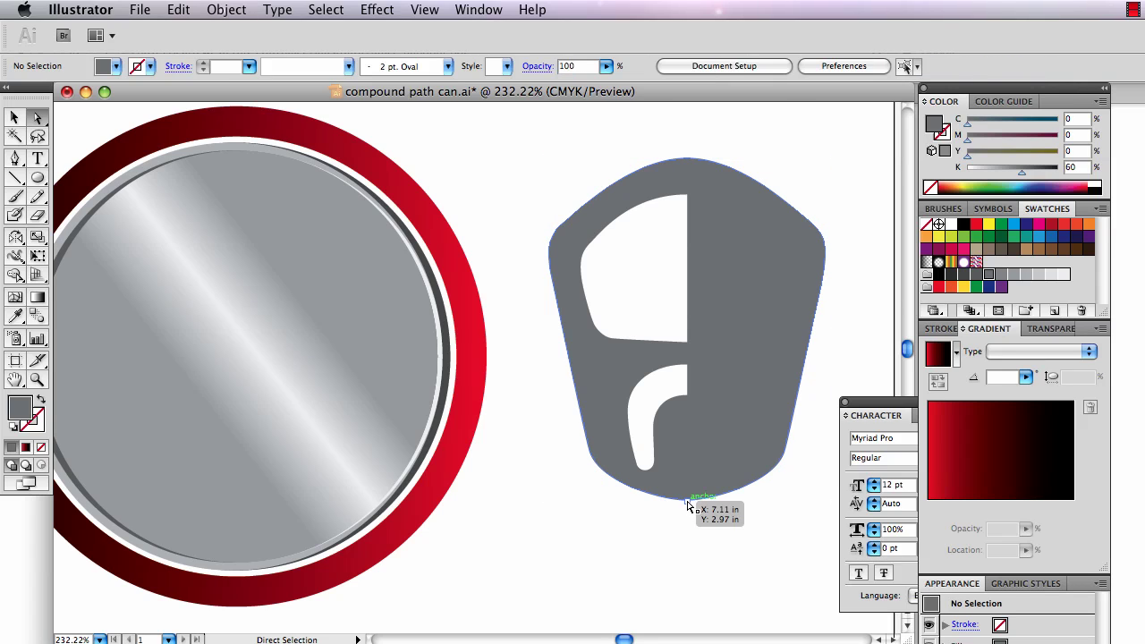
pyautogui.moveTo(688, 501); pyautogui.dragTo(647, 550)
pyautogui.press('super+z')
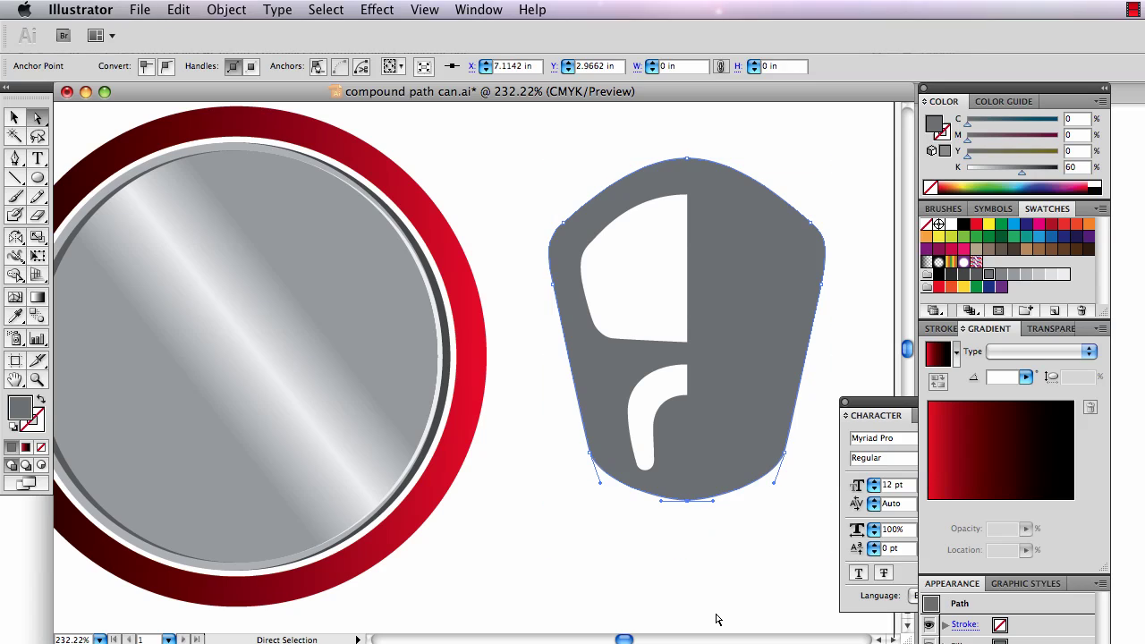
# Send the outer tab outline to the back so both inner cutouts show, undoing a stray move
pyautogui.click(700, 474)
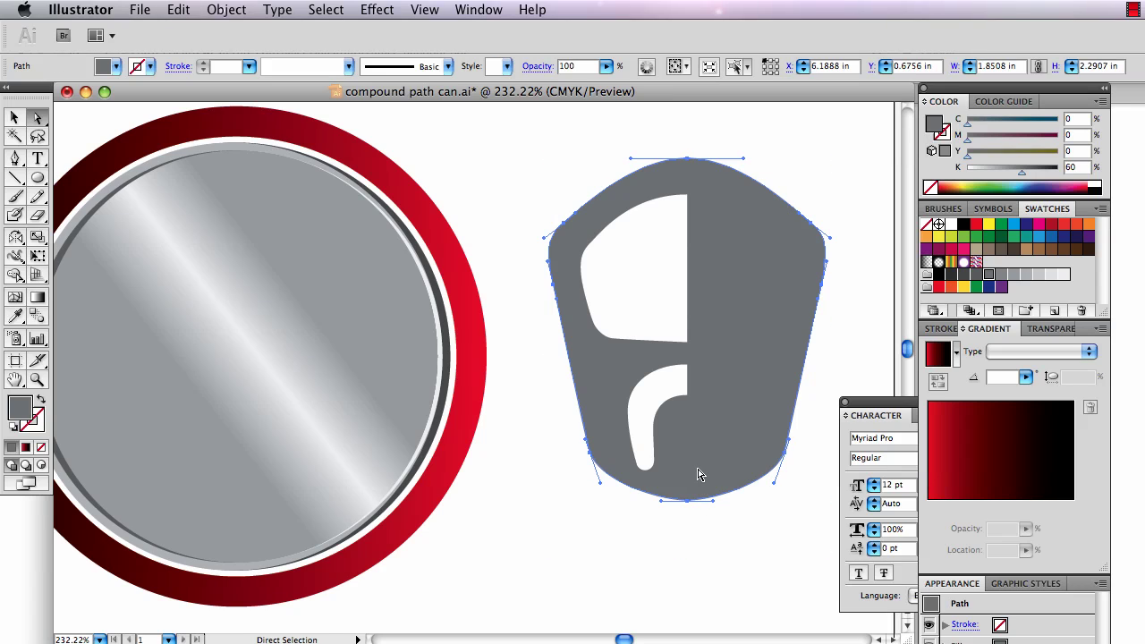
pyautogui.press('super+shift+bracketleft')
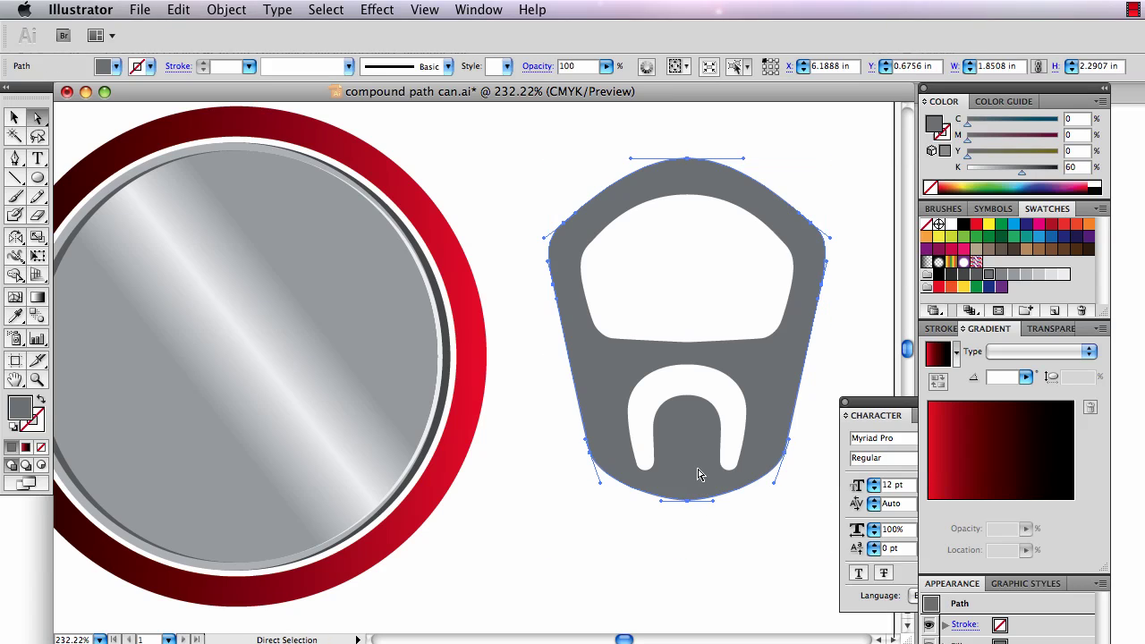
pyautogui.click(810, 168)
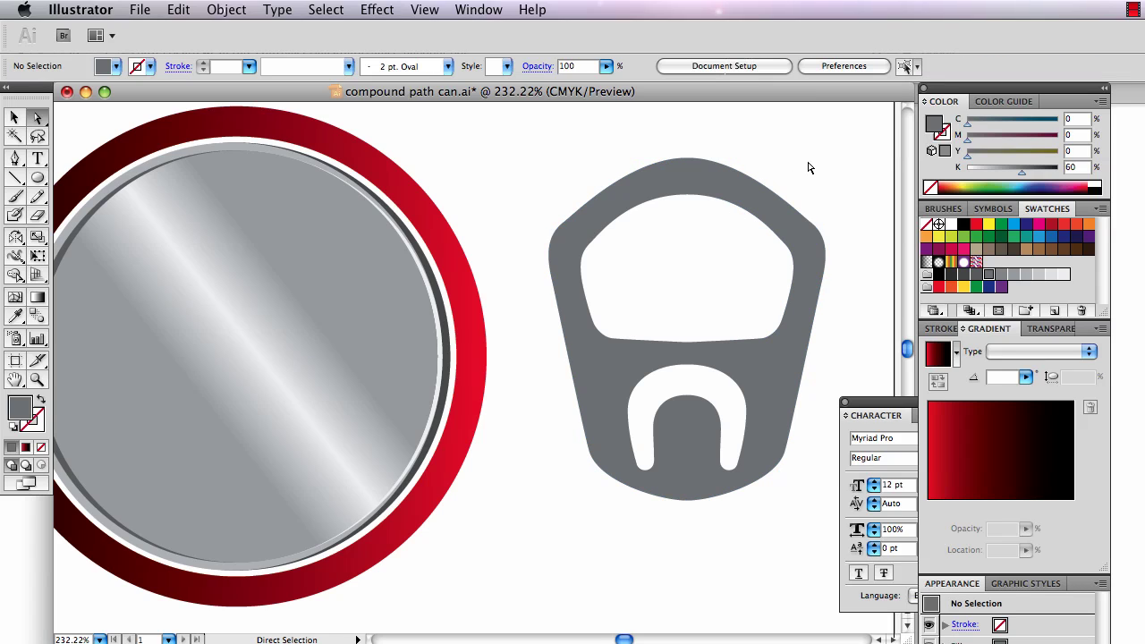
pyautogui.click(685, 203)
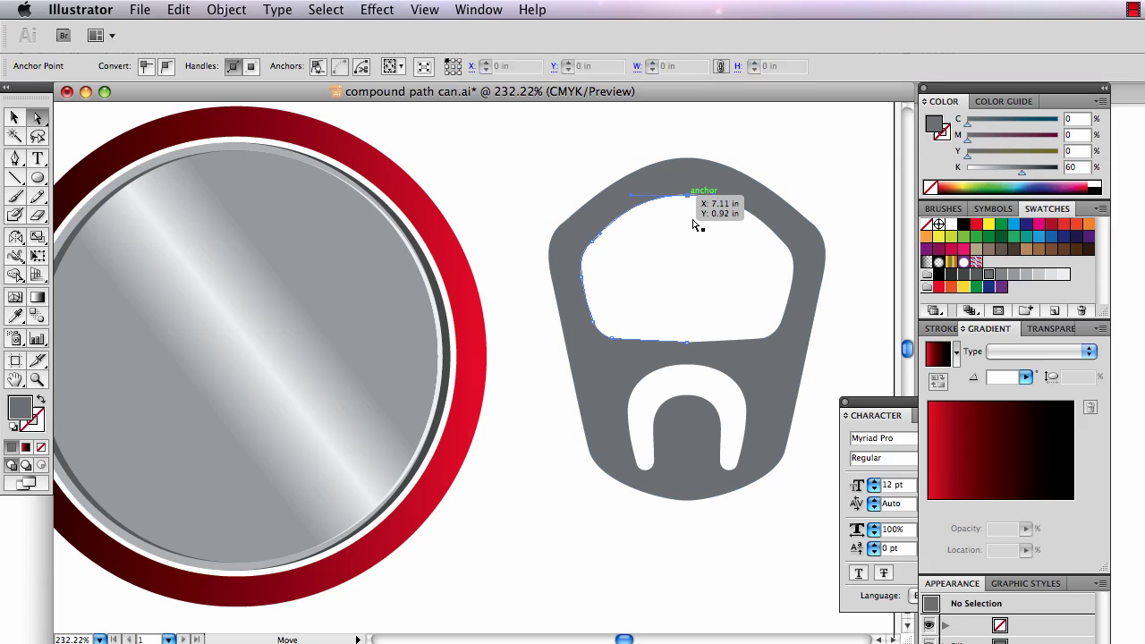
pyautogui.click(701, 180)
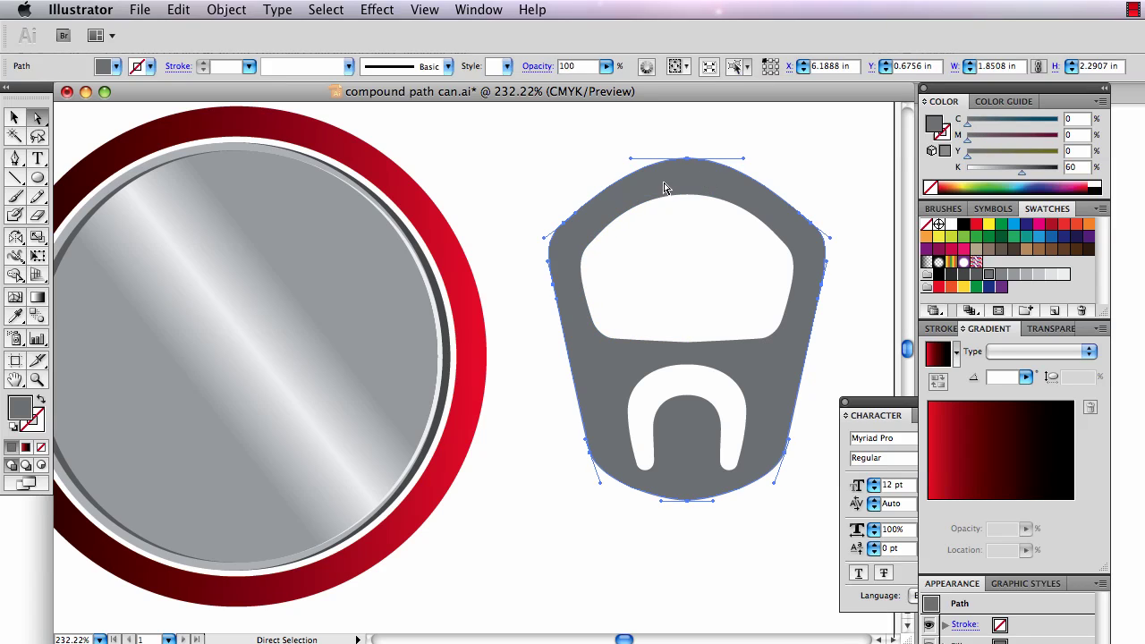
pyautogui.moveTo(658, 186); pyautogui.dragTo(718, 223)
pyautogui.press('super+z')
# Lock the tab's outer outline with Object > Lock > Selection
pyautogui.click(226, 10)
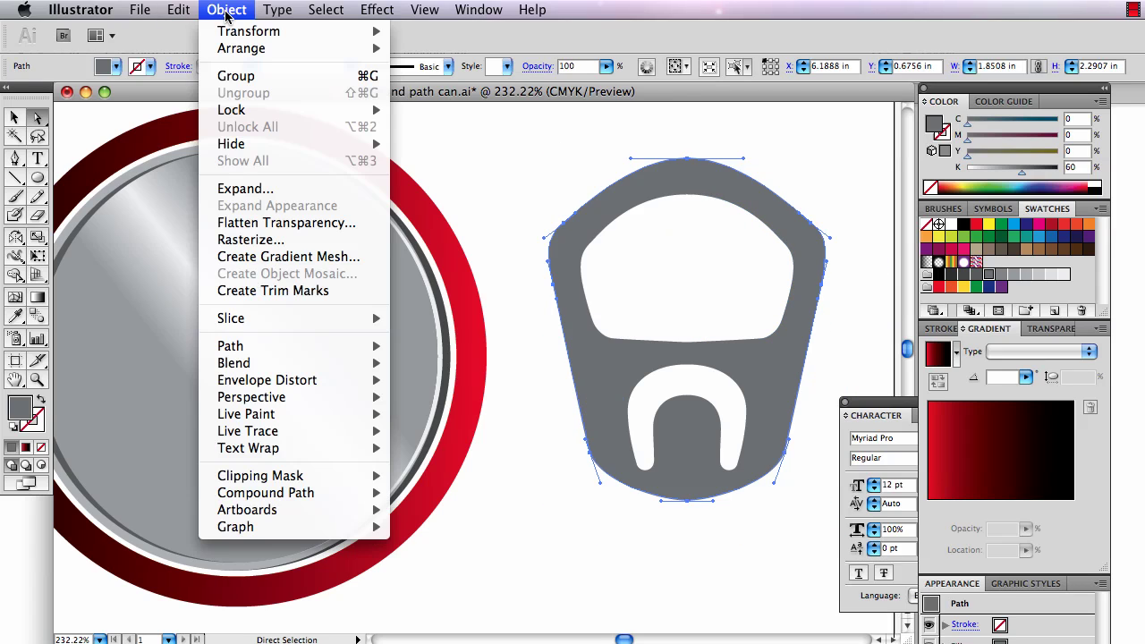
pyautogui.moveTo(311, 109)
pyautogui.click(436, 109)
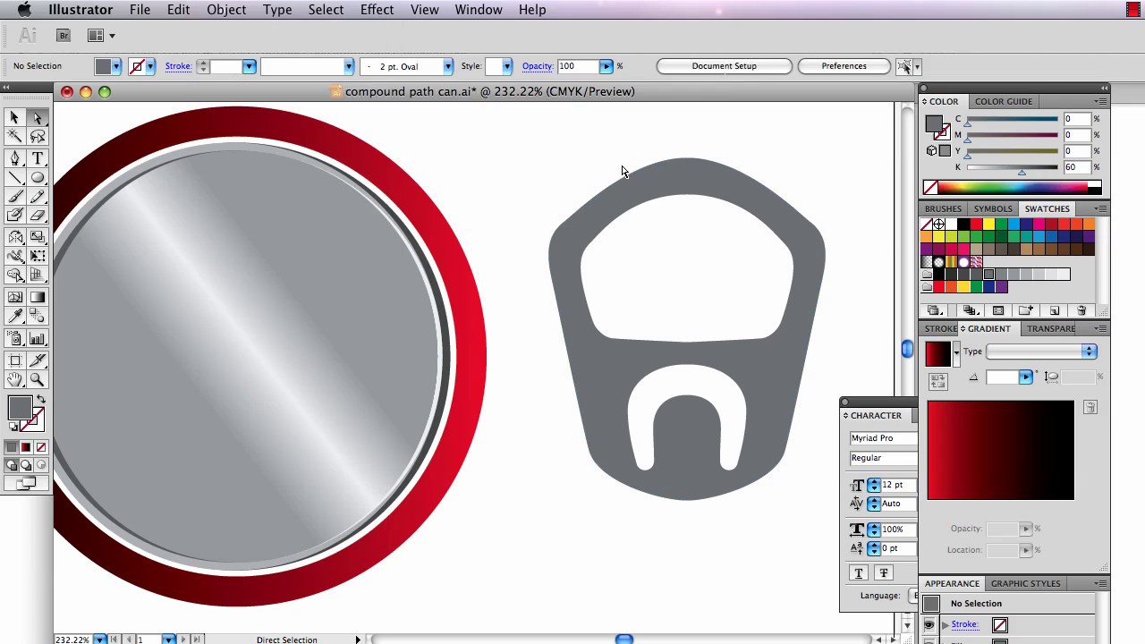
# Select the upper opening and the lower U-shaped cutout, undoing an accidental move
pyautogui.click(691, 196)
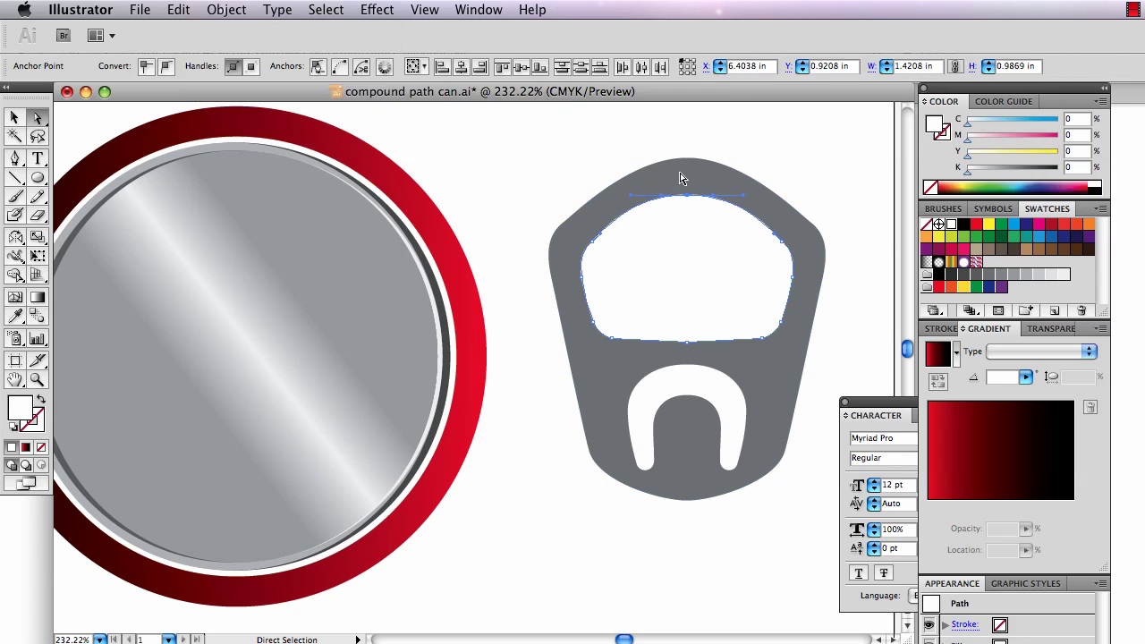
pyautogui.click(680, 176)
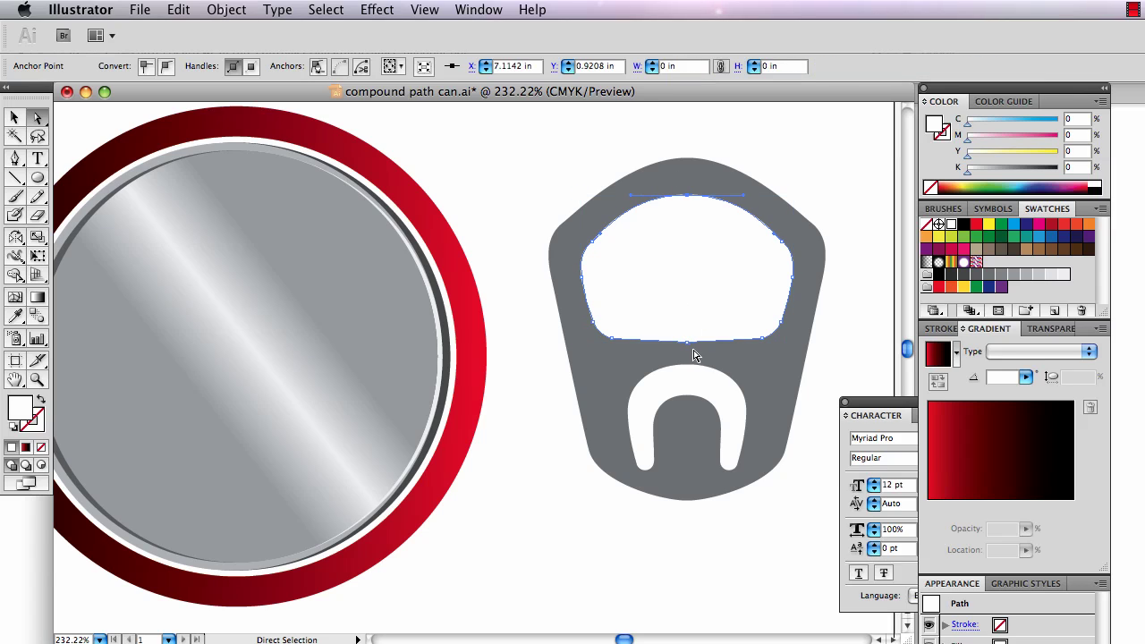
pyautogui.moveTo(672, 325)
pyautogui.mouseDown()
pyautogui.moveTo(690, 344)
pyautogui.moveTo(679, 336)
pyautogui.mouseUp()
pyautogui.press('super+z')
pyautogui.click(700, 374)
pyautogui.press('super')
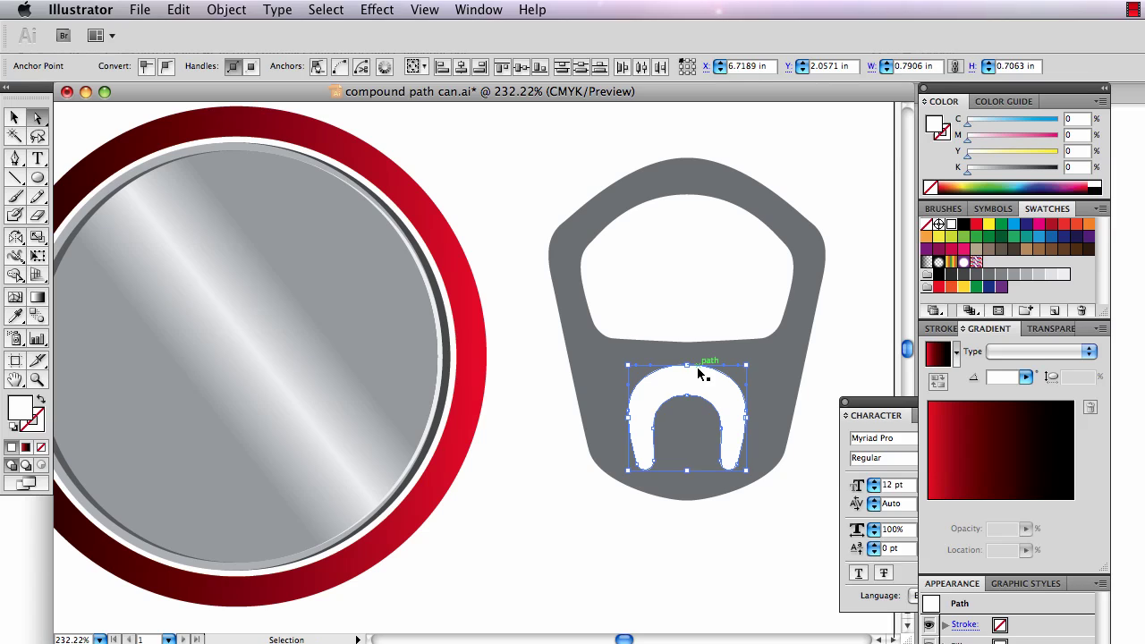
pyautogui.click(702, 374)
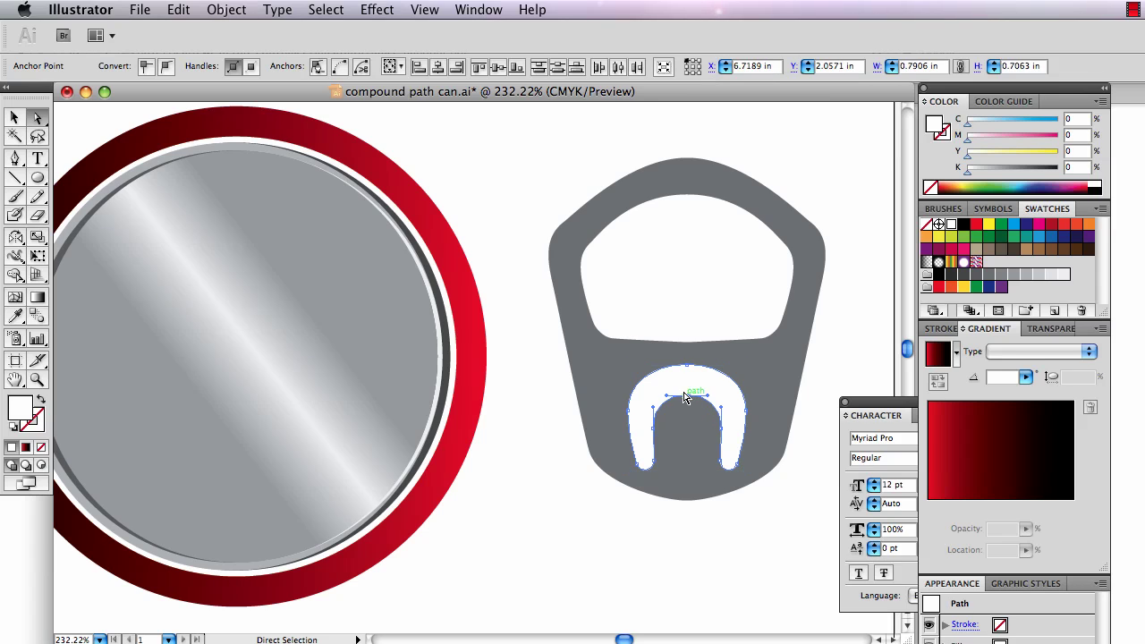
pyautogui.press('super')
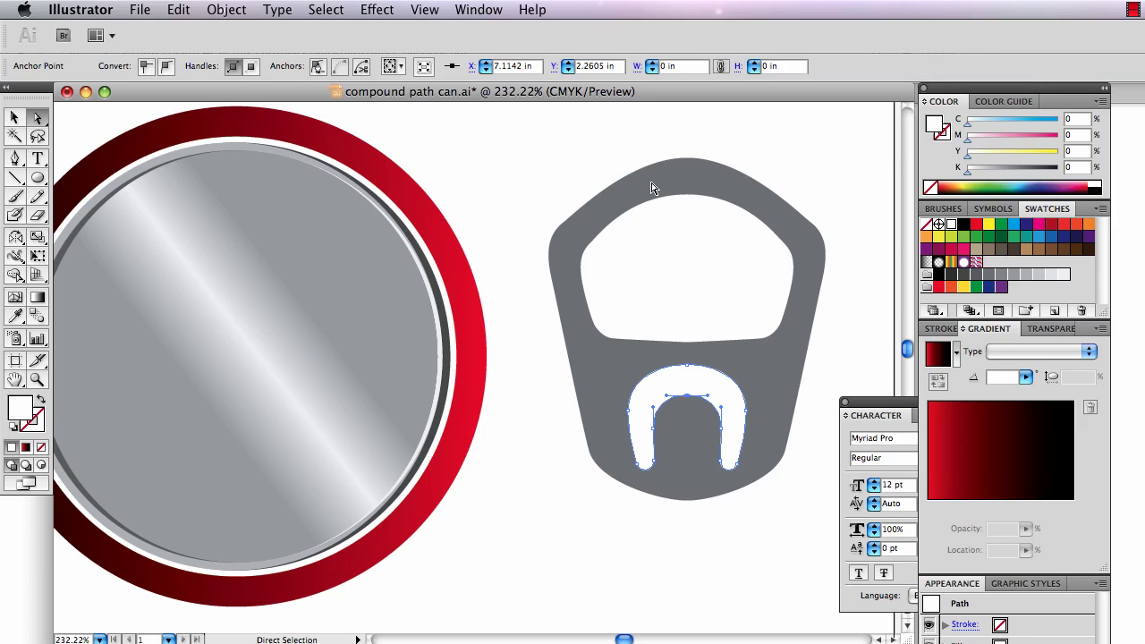
# Unlock all artwork, select the whole pull-tab, and drag it over the lid's right edge
pyautogui.click(618, 134)
pyautogui.click(226, 9)
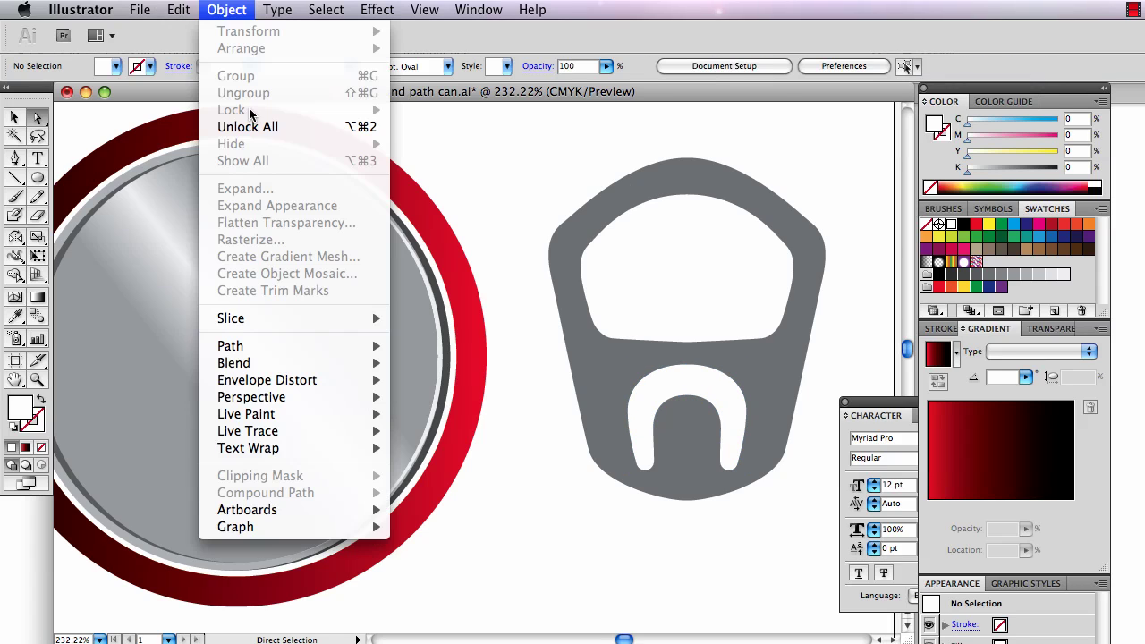
pyautogui.click(252, 127)
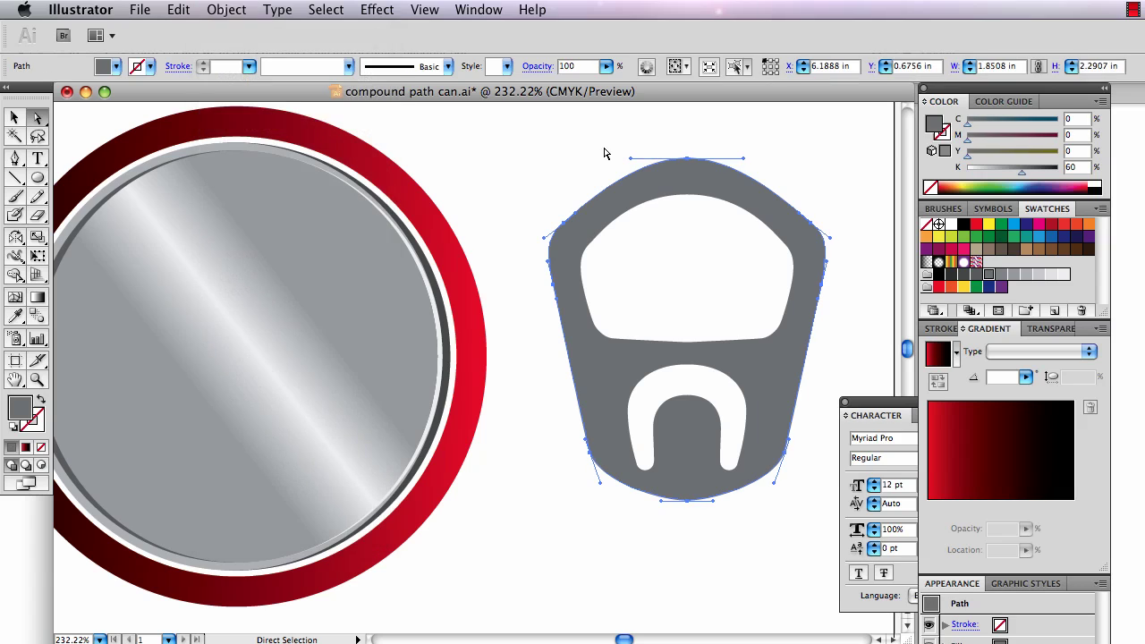
pyautogui.moveTo(590, 154); pyautogui.dragTo(813, 525)
pyautogui.press('v')
pyautogui.moveTo(538, 179); pyautogui.dragTo(689, 499)
pyautogui.moveTo(680, 272); pyautogui.dragTo(274, 293)
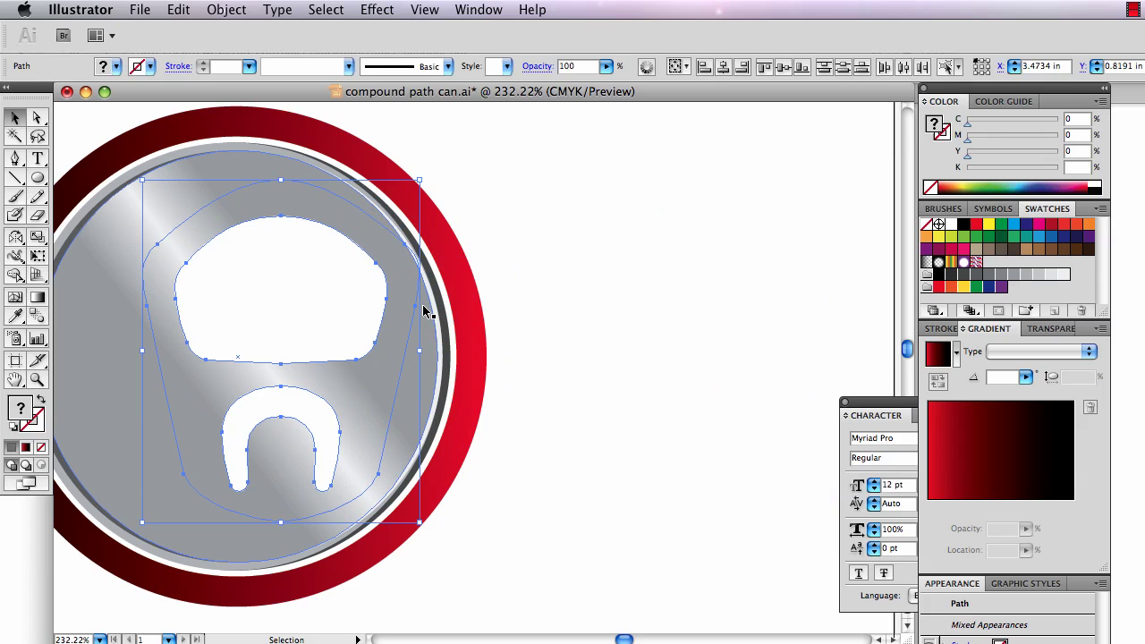
pyautogui.moveTo(377, 310); pyautogui.dragTo(502, 312)
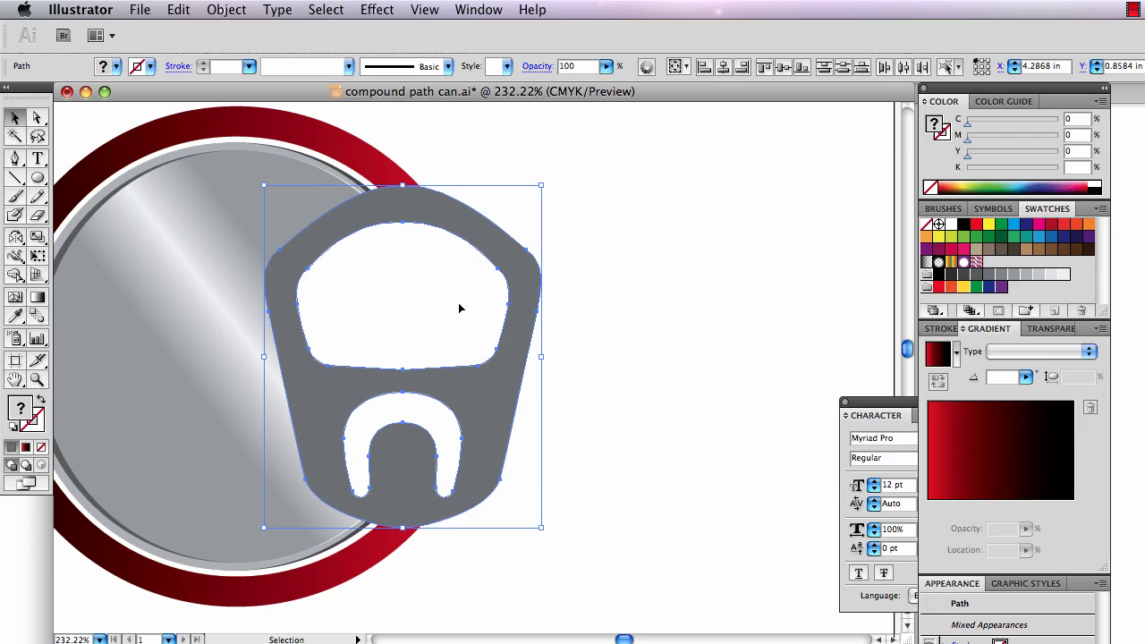
# Combine the tab shapes with Object > Compound Path > Make
pyautogui.click(228, 10)
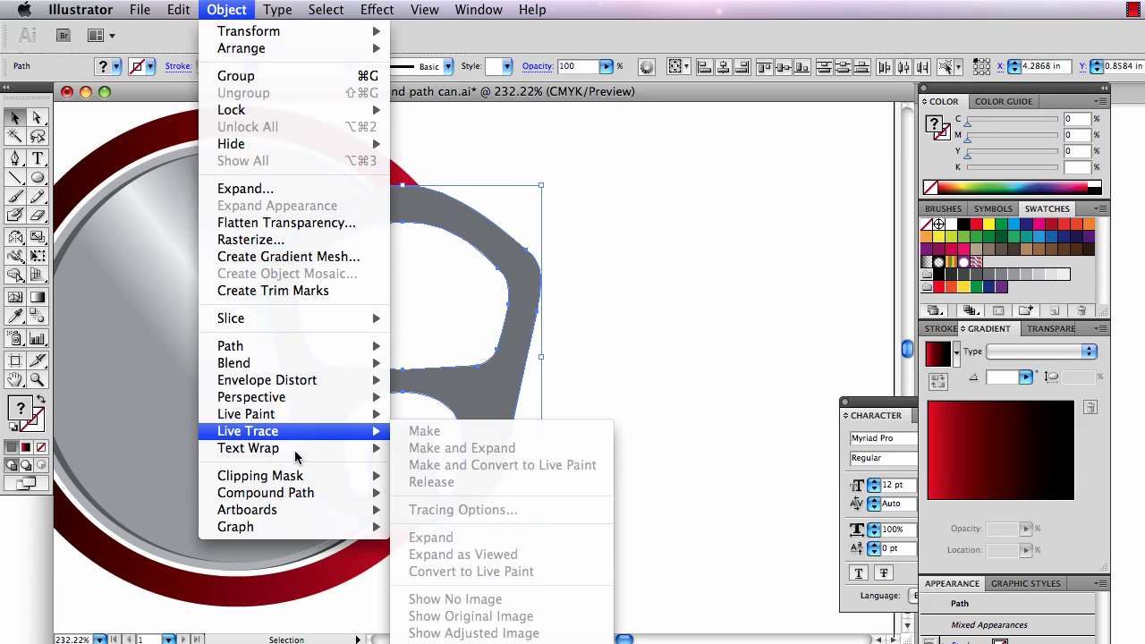
pyautogui.moveTo(303, 497)
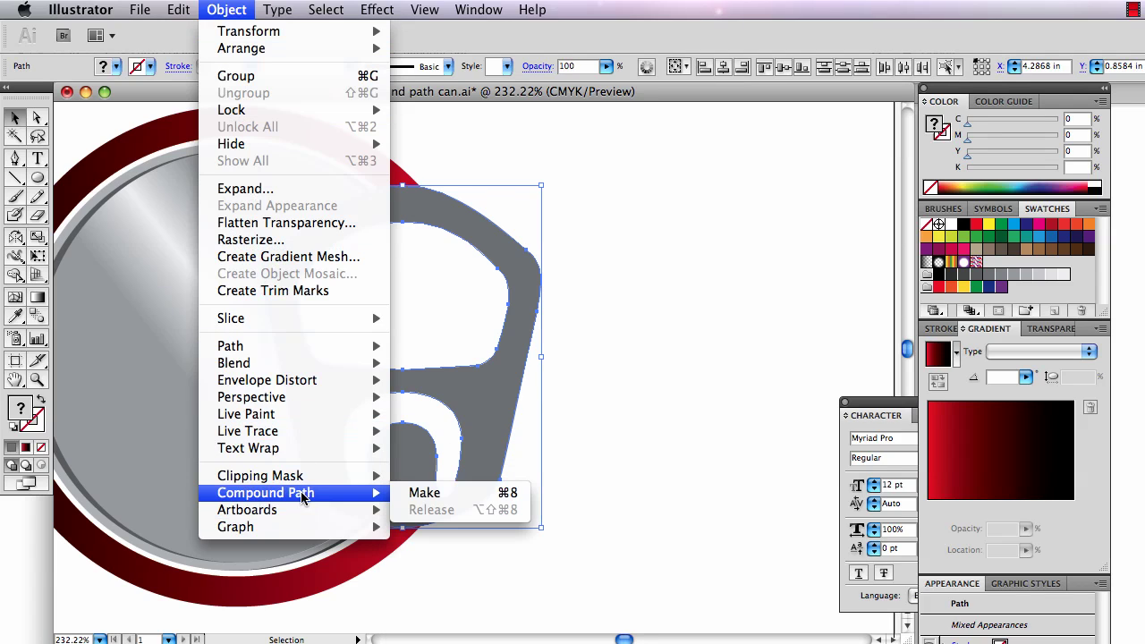
pyautogui.click(426, 493)
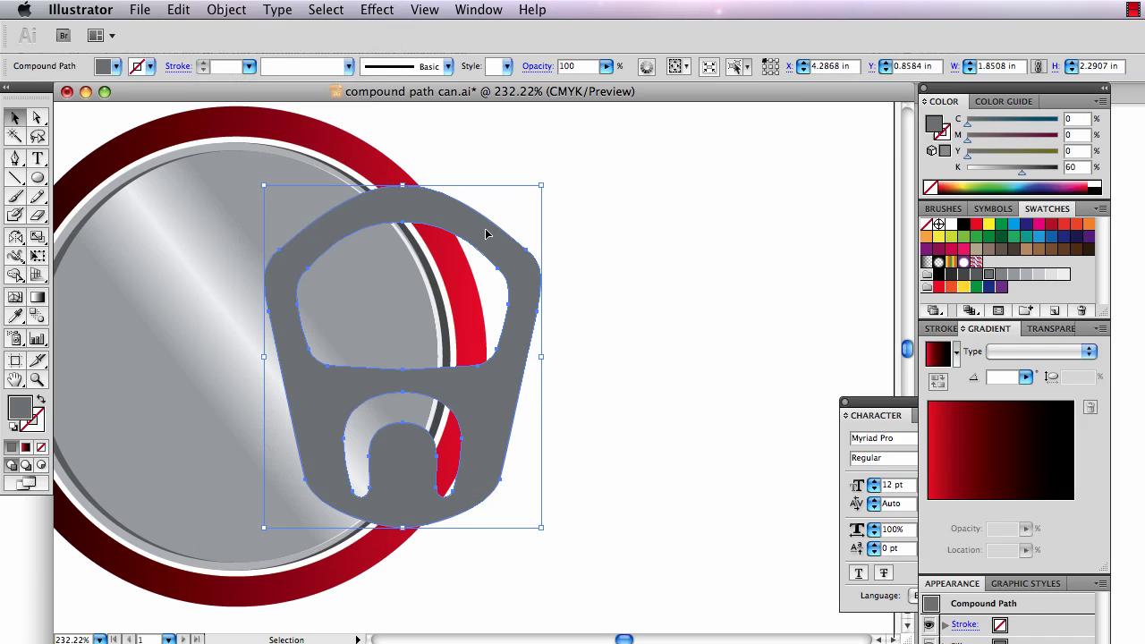
# Move the compound tab left onto the lid and scale it down near the top
pyautogui.moveTo(486, 233); pyautogui.dragTo(496, 242)
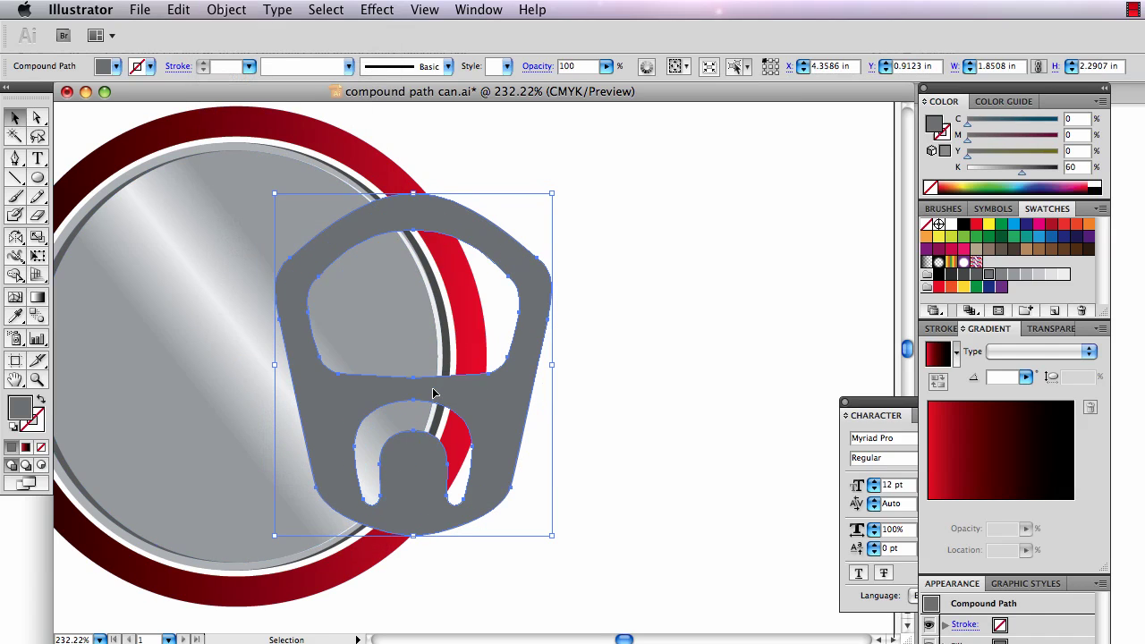
pyautogui.moveTo(517, 388); pyautogui.dragTo(336, 388)
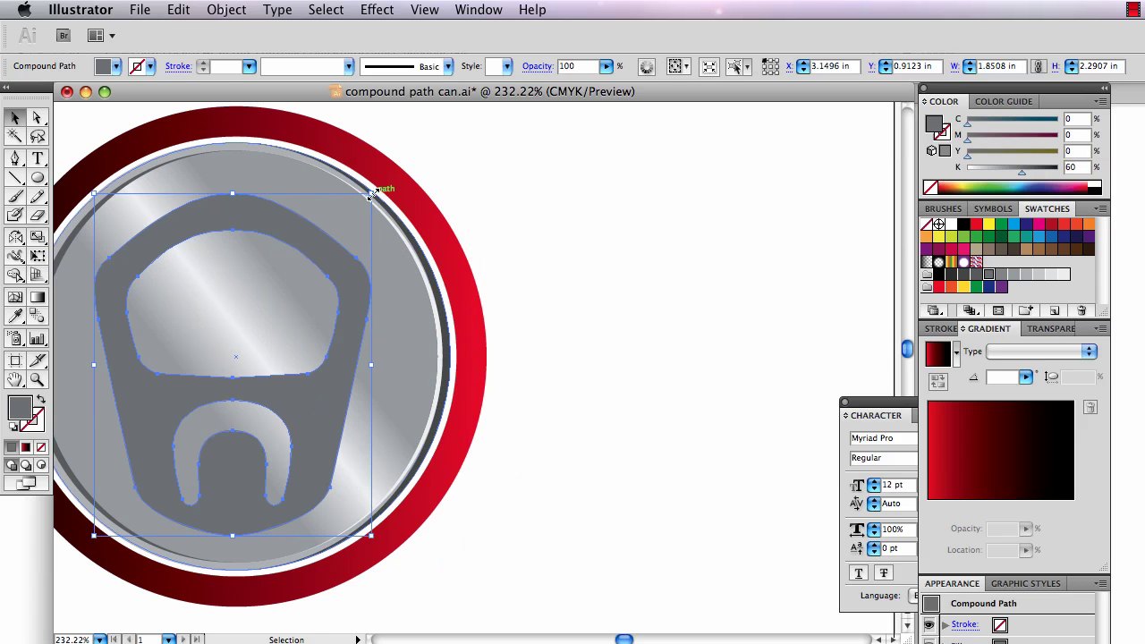
pyautogui.moveTo(373, 192); pyautogui.dragTo(340, 216)
pyautogui.moveTo(329, 282); pyautogui.dragTo(319, 288)
pyautogui.press('super+Tab')
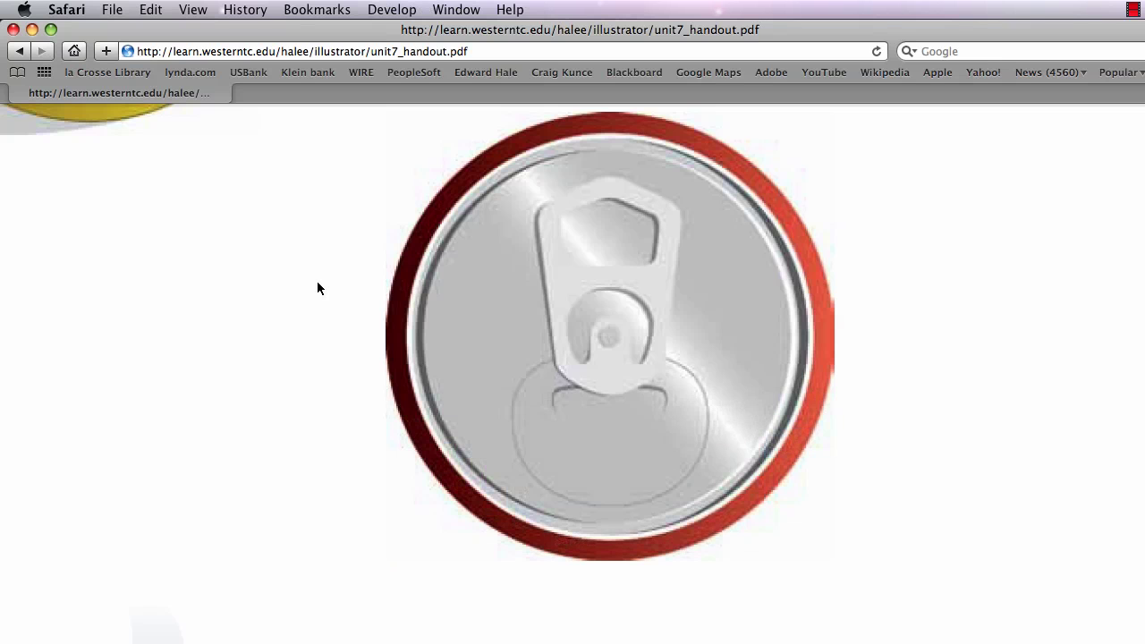
# Enlarge the pull-tab to about 1.46 × 1.80 in and shift it up on the lid
pyautogui.press('super+Tab')
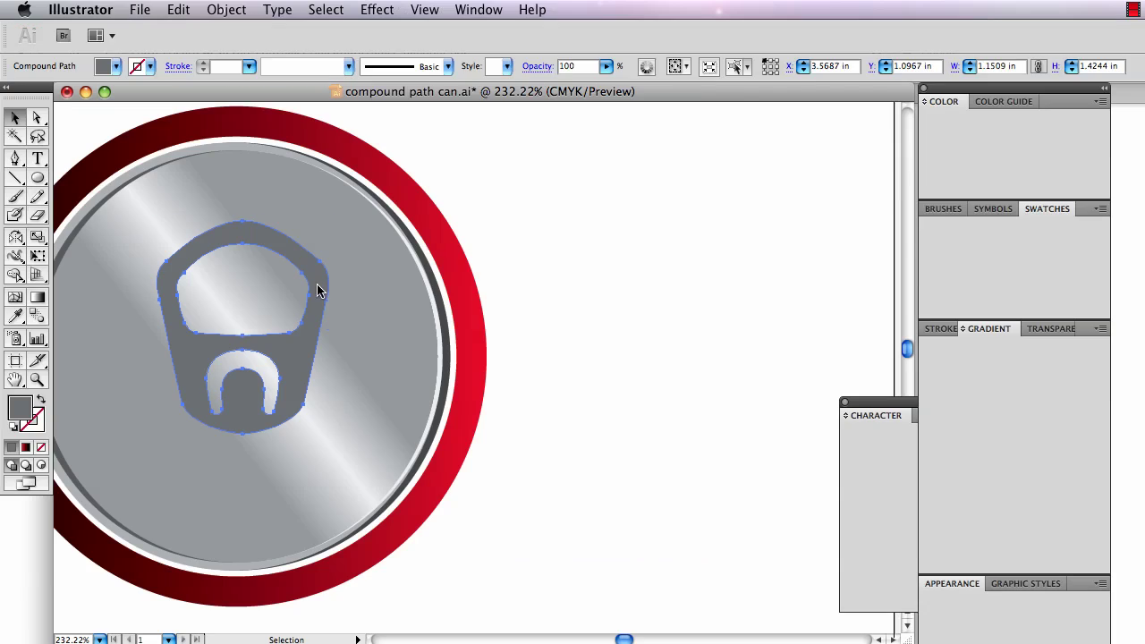
pyautogui.moveTo(320, 300)
pyautogui.mouseDown()
pyautogui.moveTo(314, 281)
pyautogui.moveTo(313, 292)
pyautogui.mouseUp()
pyautogui.moveTo(322, 392); pyautogui.dragTo(352, 430)
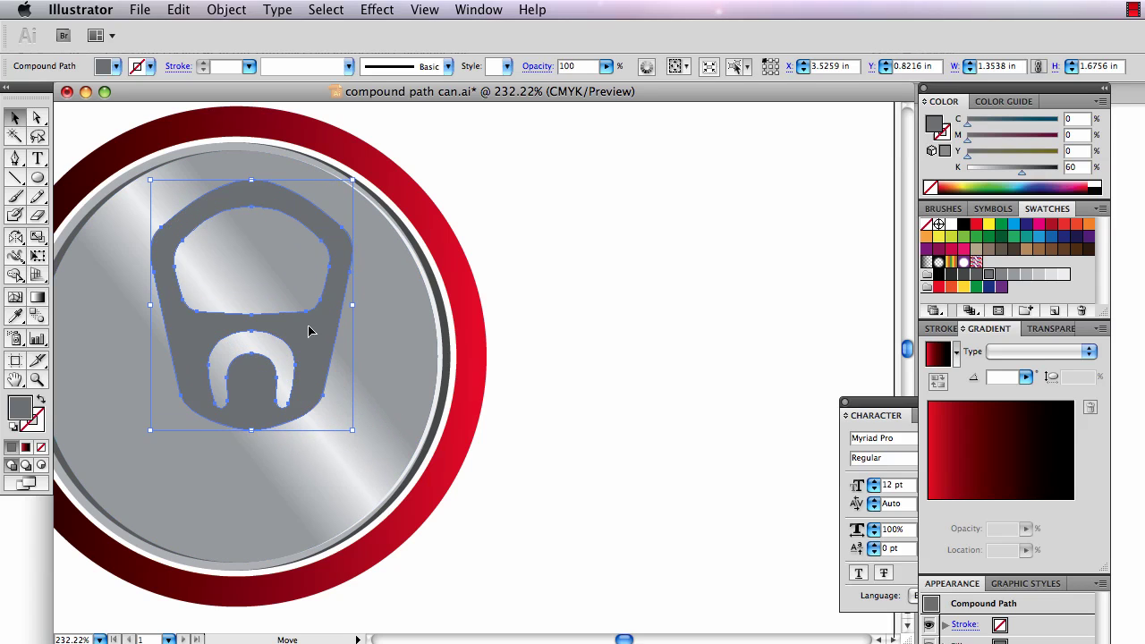
pyautogui.moveTo(311, 329); pyautogui.dragTo(295, 322)
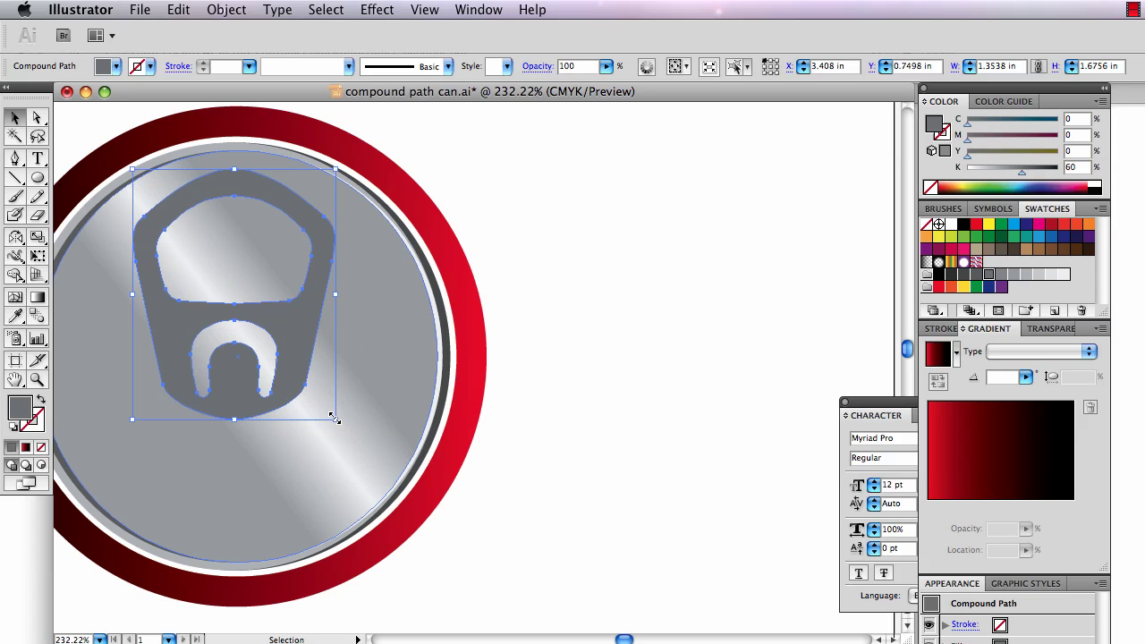
pyautogui.moveTo(334, 419); pyautogui.dragTo(351, 439)
pyautogui.moveTo(310, 363); pyautogui.dragTo(301, 353)
pyautogui.press('super+shift+a')
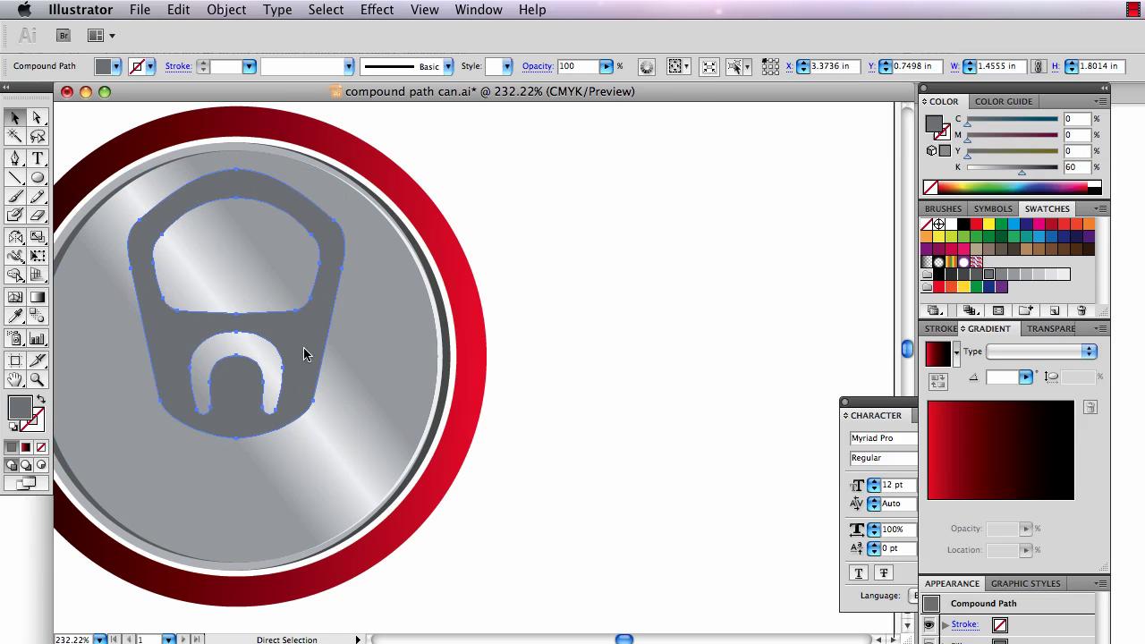
pyautogui.press('super+Tab')
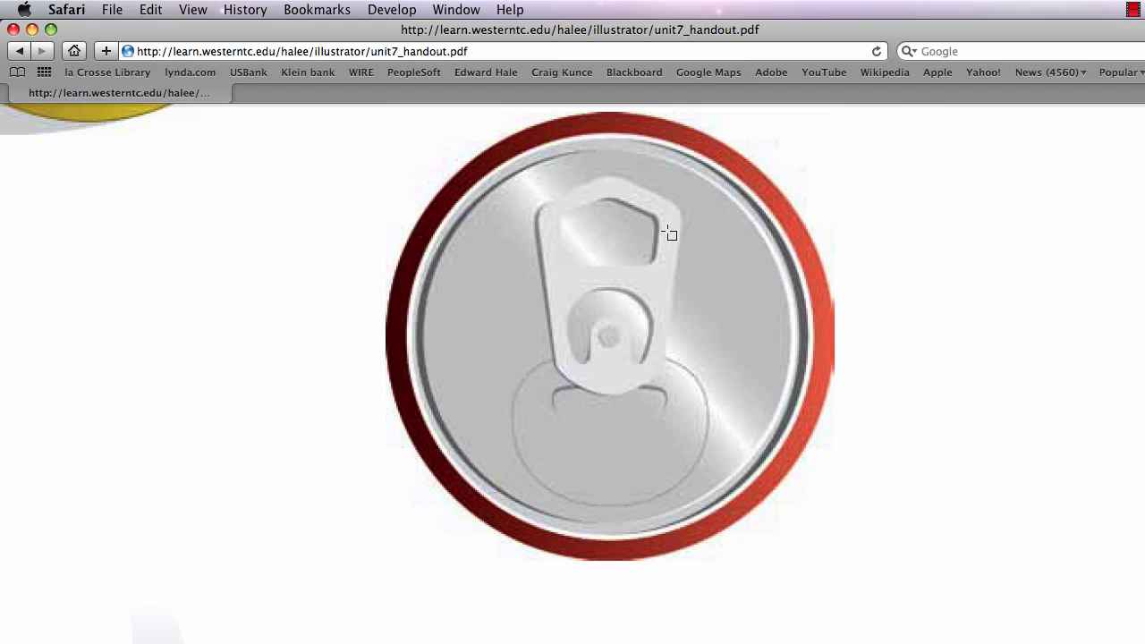
pyautogui.press('super+Tab')
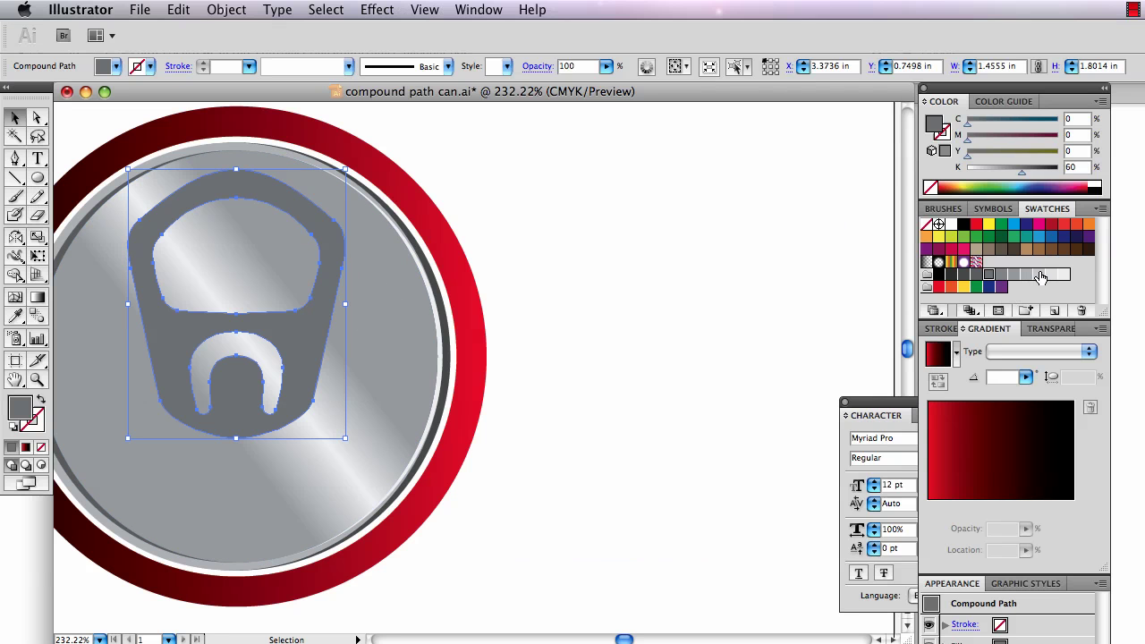
# Compare 20% and 10% gray swatches on the tab, keeping the 10% gray fill
pyautogui.click(1040, 273)
pyautogui.click(1052, 273)
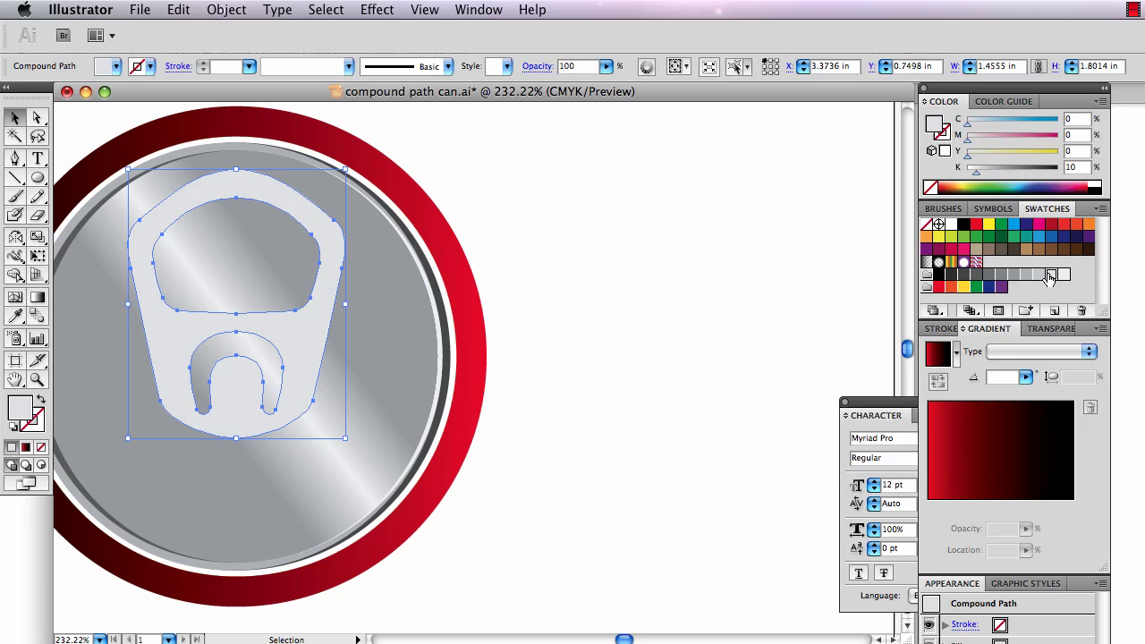
pyautogui.click(1039, 273)
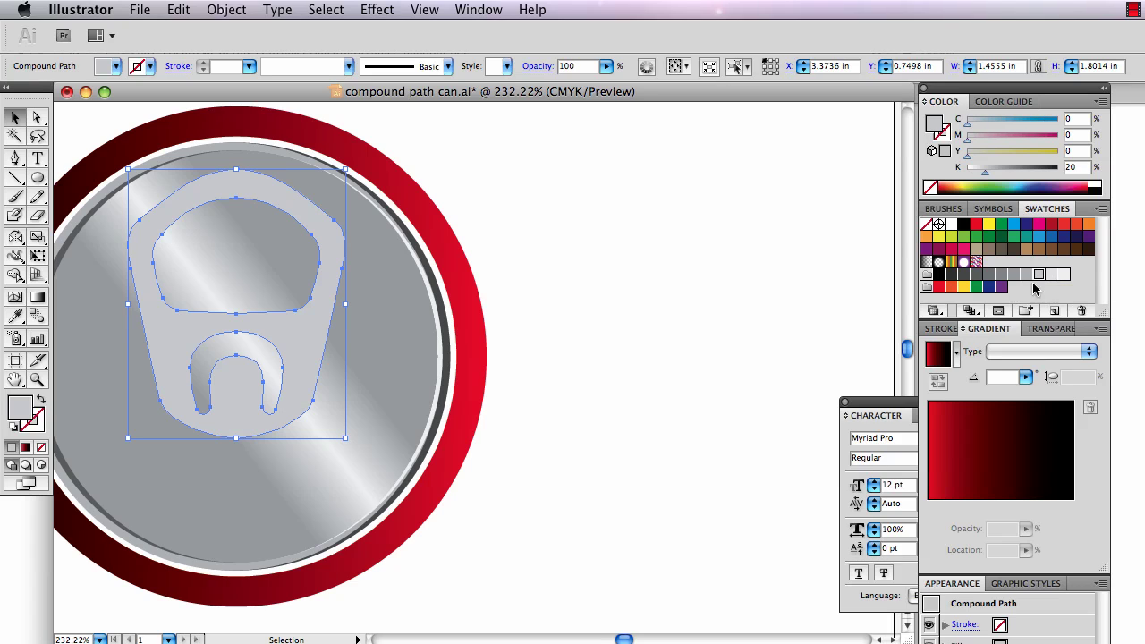
pyautogui.click(1051, 273)
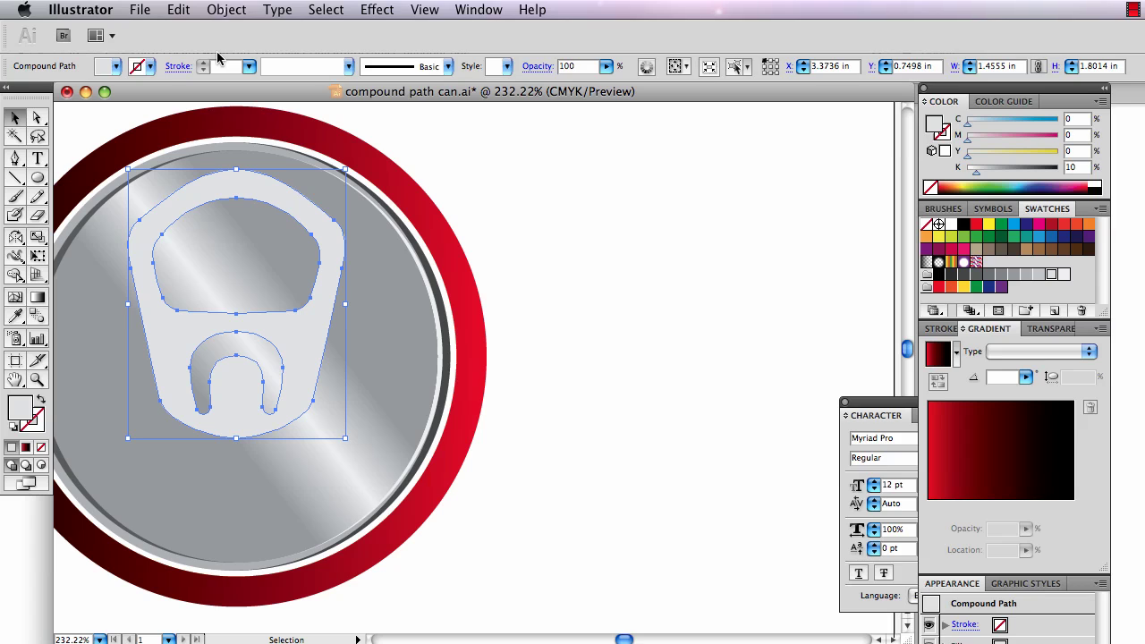
# Paste a copy behind the tab, nudge it left, and fill it 70% gray
pyautogui.click(183, 9)
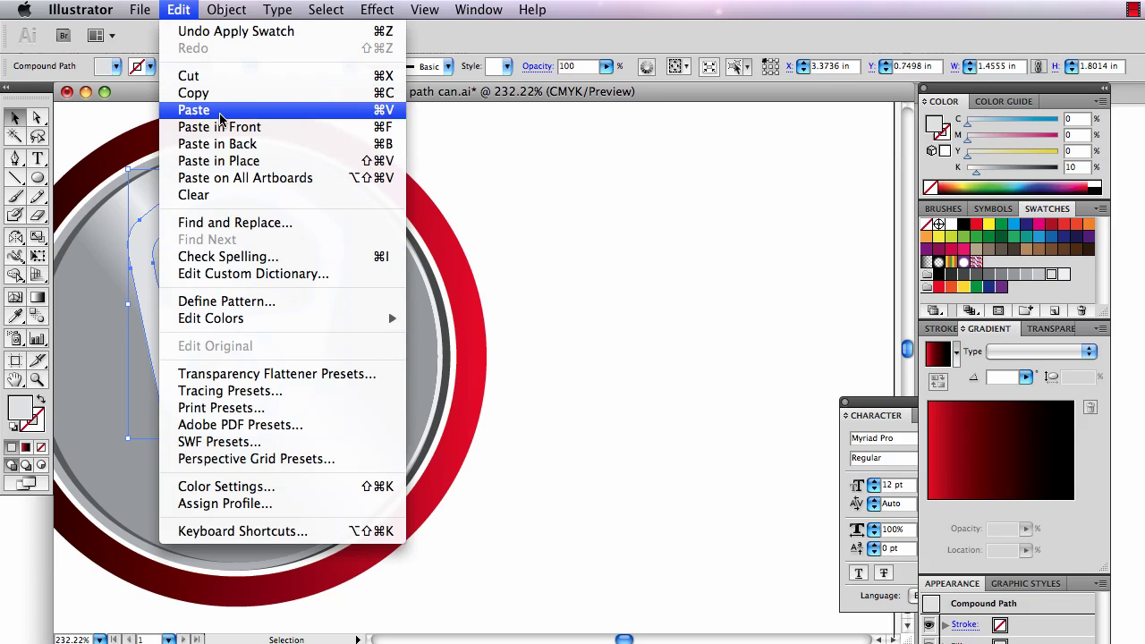
pyautogui.click(224, 143)
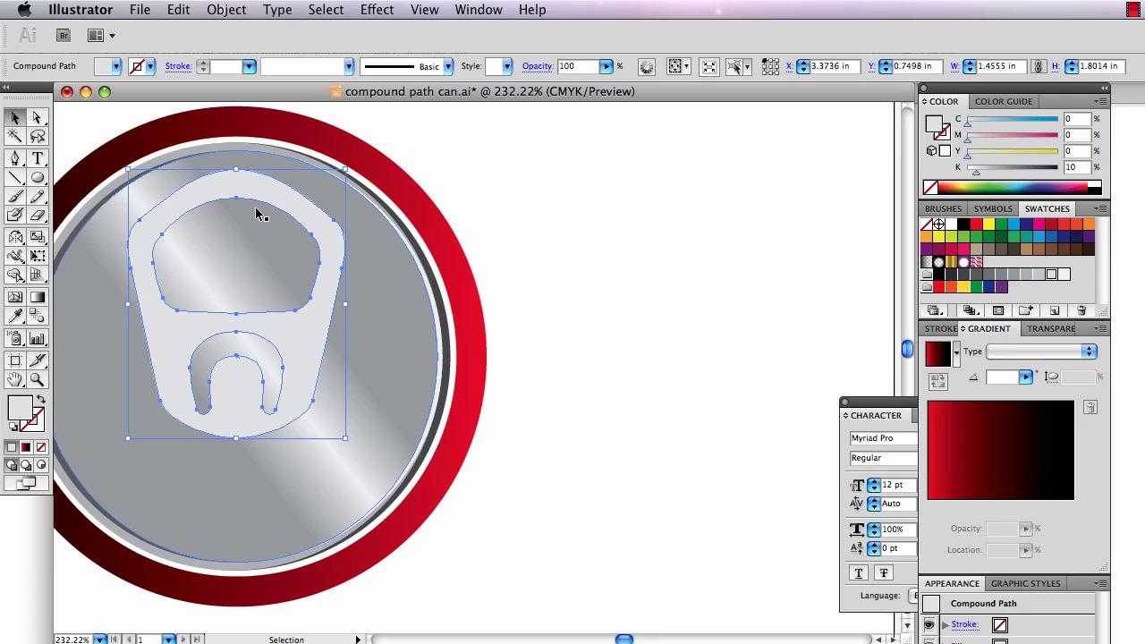
pyautogui.press('Left')
pyautogui.press('Left')
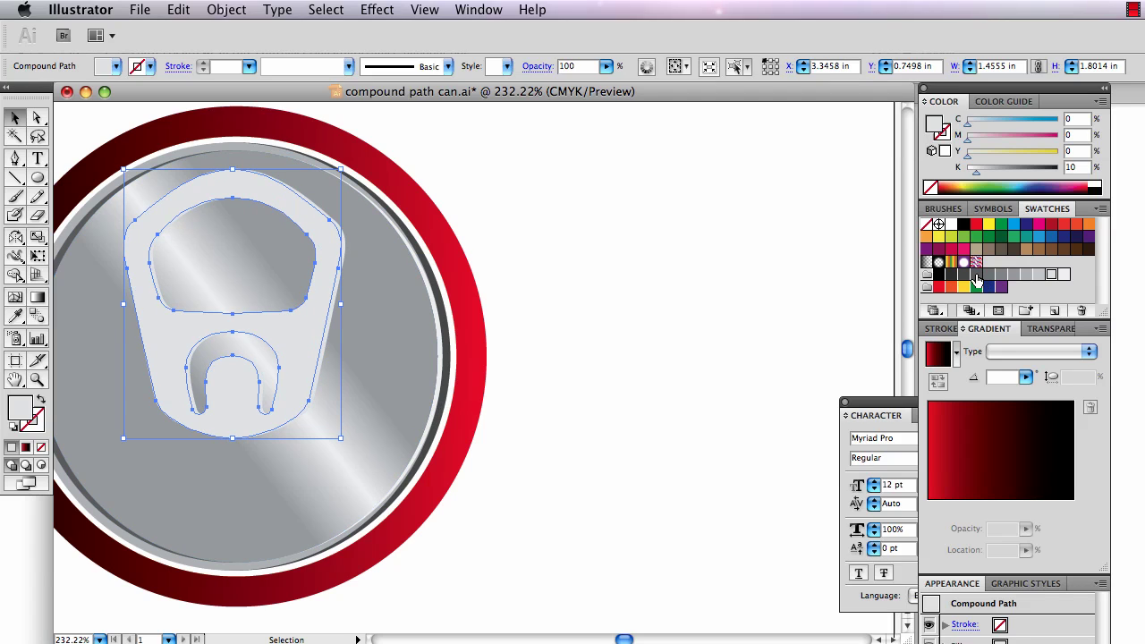
pyautogui.click(976, 274)
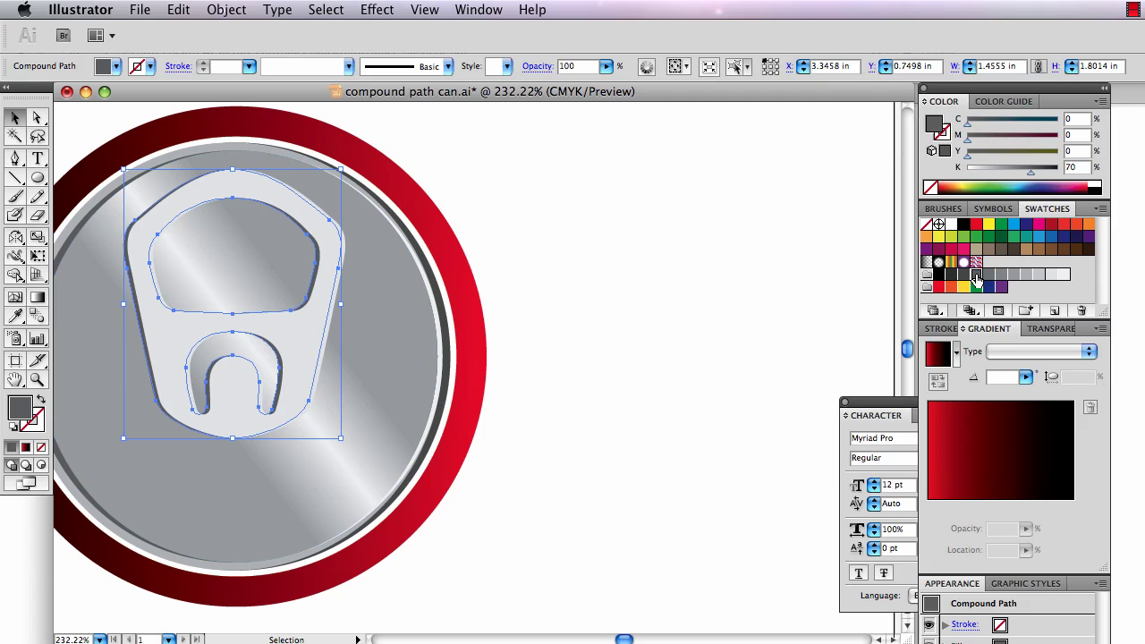
pyautogui.click(551, 322)
pyautogui.press('a')
pyautogui.press('super+Tab')
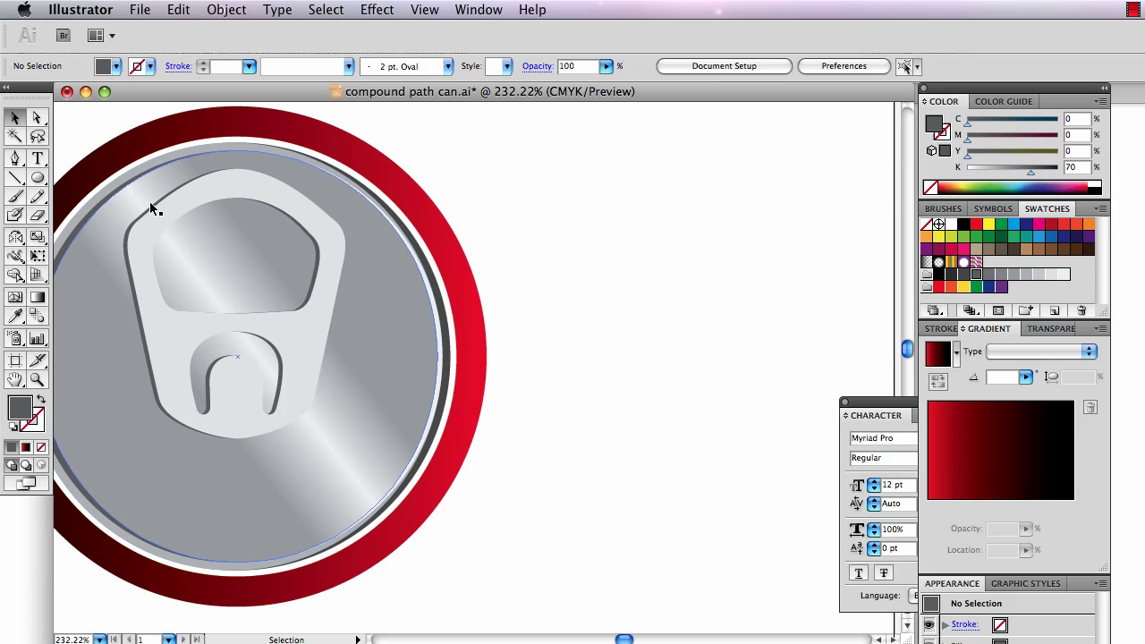
# Rotate the pull-tab about 1°, then compare against the can-top handout in Safari
pyautogui.click(131, 226)
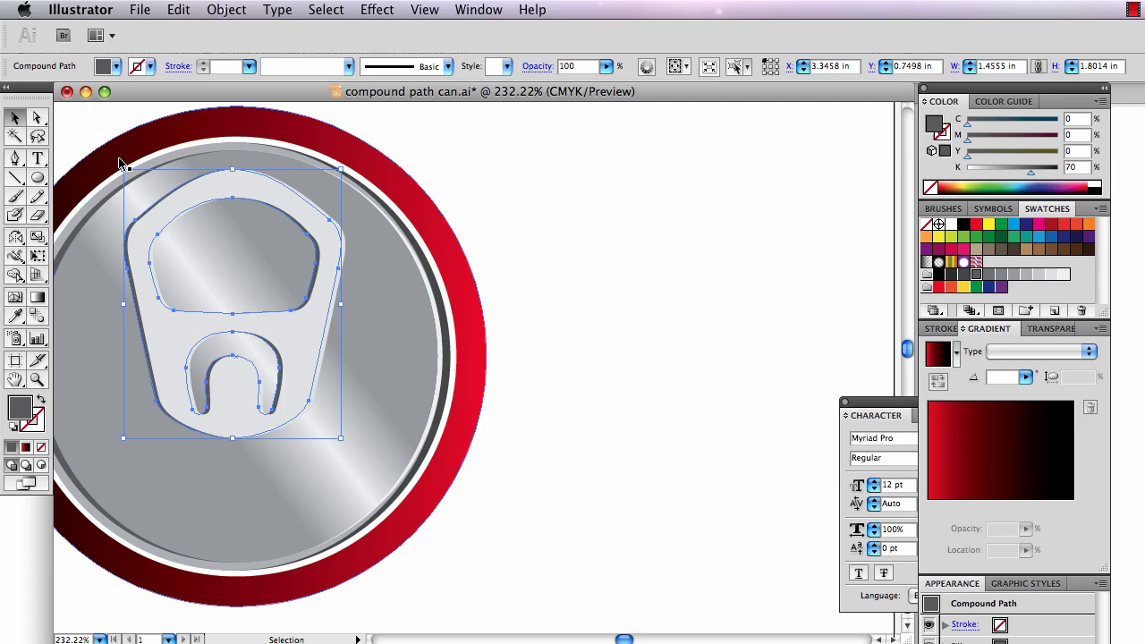
pyautogui.moveTo(125, 164); pyautogui.dragTo(119, 165)
pyautogui.click(555, 349)
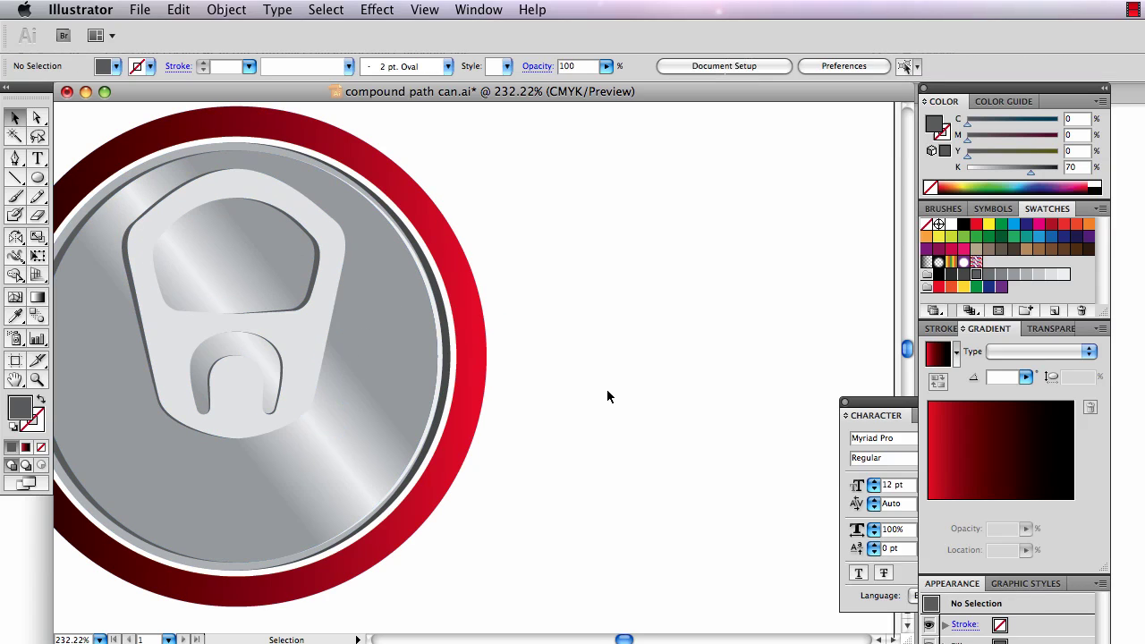
pyautogui.press('super+Tab')
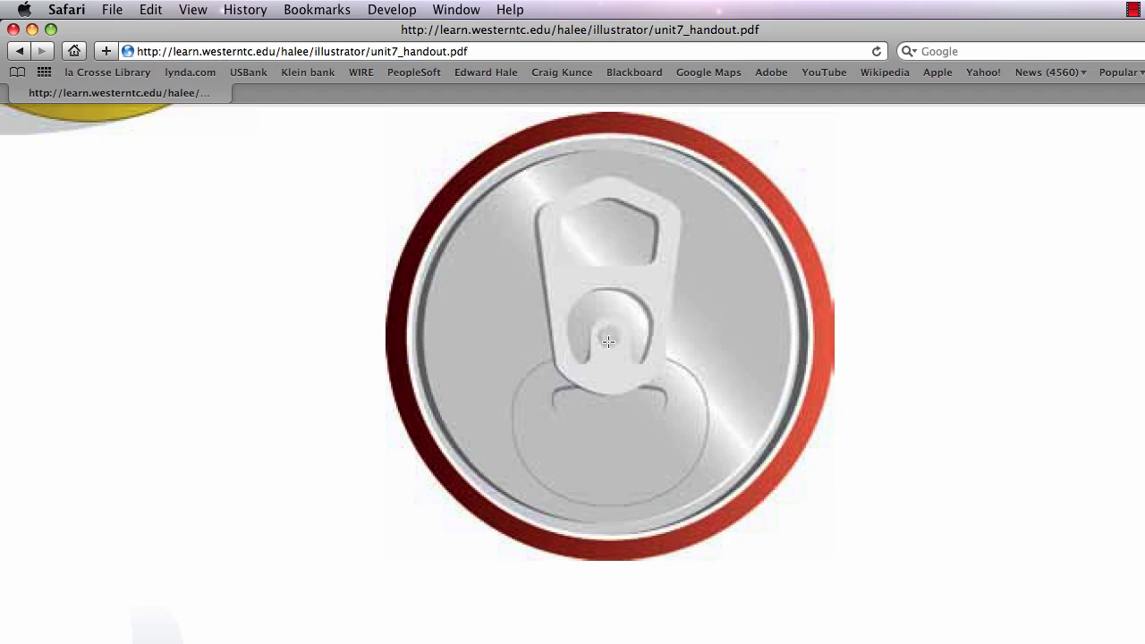
# Bring Illustrator's can-lid artwork back to the front from Safari
pyautogui.press('super+Tab')
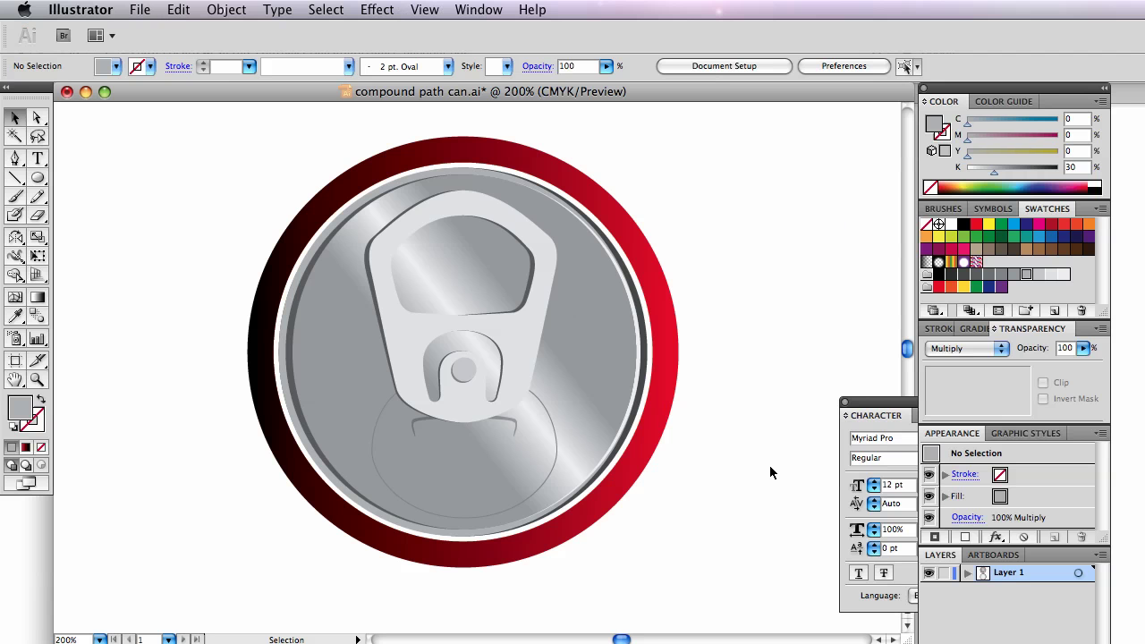